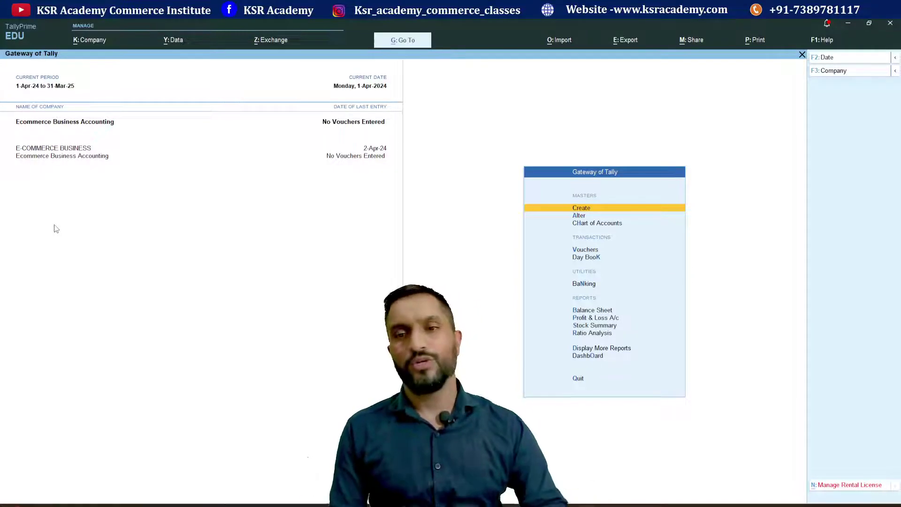
- Open a Sales voucher from voucher entry, then quit it without saving
{"action": "key", "text": "Down"}
{"action": "key", "text": "Down"}
{"action": "key", "text": "Down"}
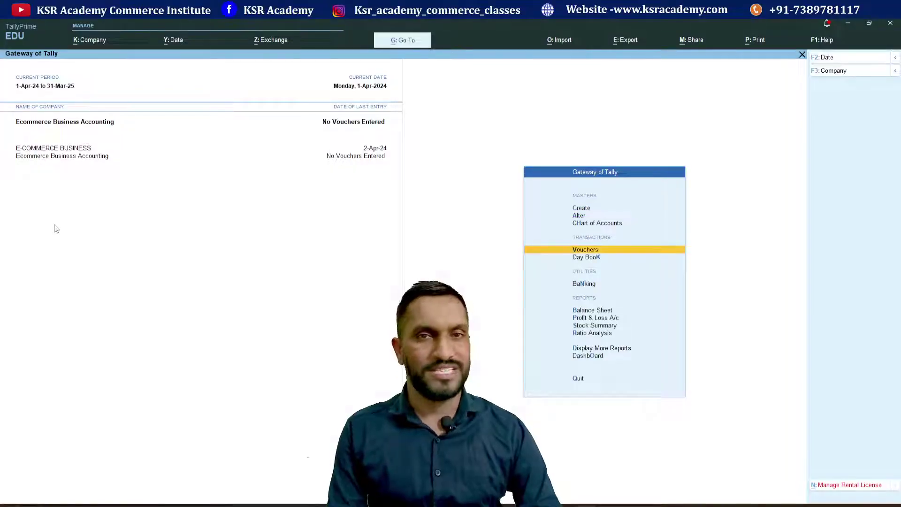
{"action": "key", "text": "Return"}
{"action": "key", "text": "F8"}
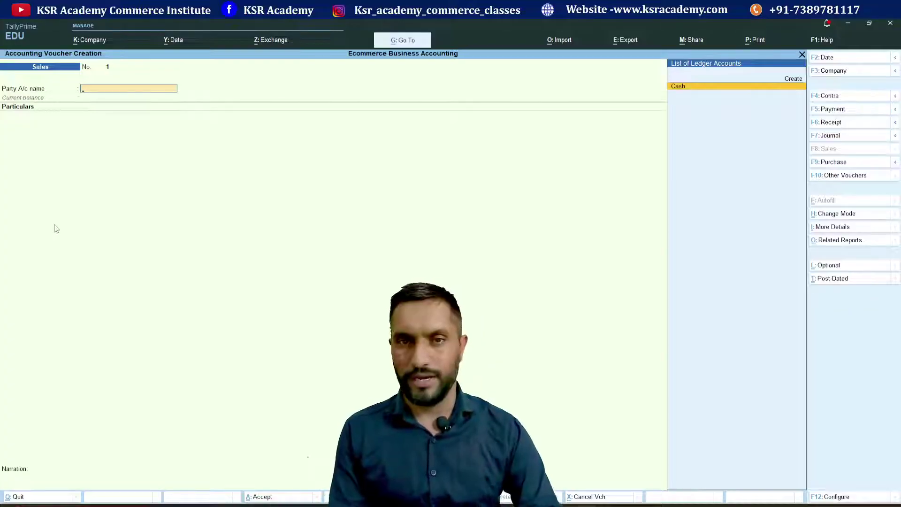
{"action": "key", "text": "Escape"}
{"action": "key", "text": "Return"}
- Start creating a new voucher type from the Create masters list
{"action": "key", "text": "Up"}
{"action": "key", "text": "Up"}
{"action": "key", "text": "Up"}
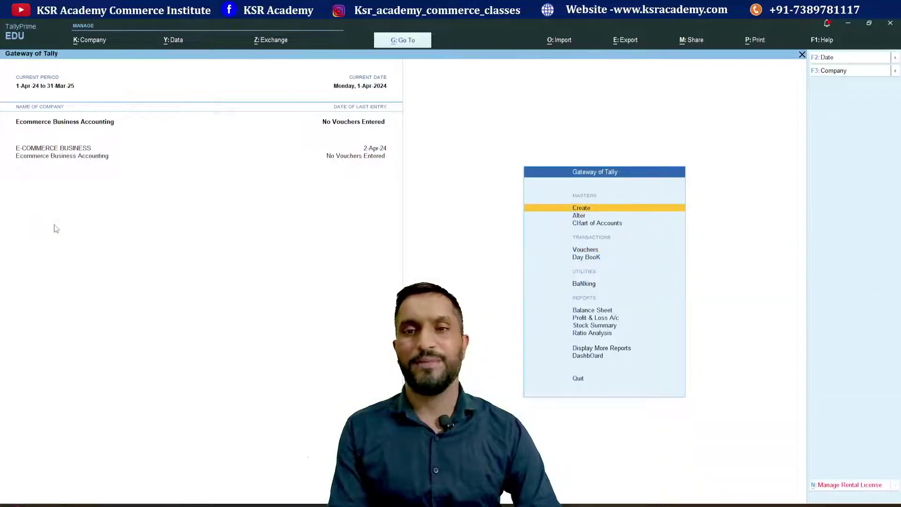
{"action": "key", "text": "Return"}
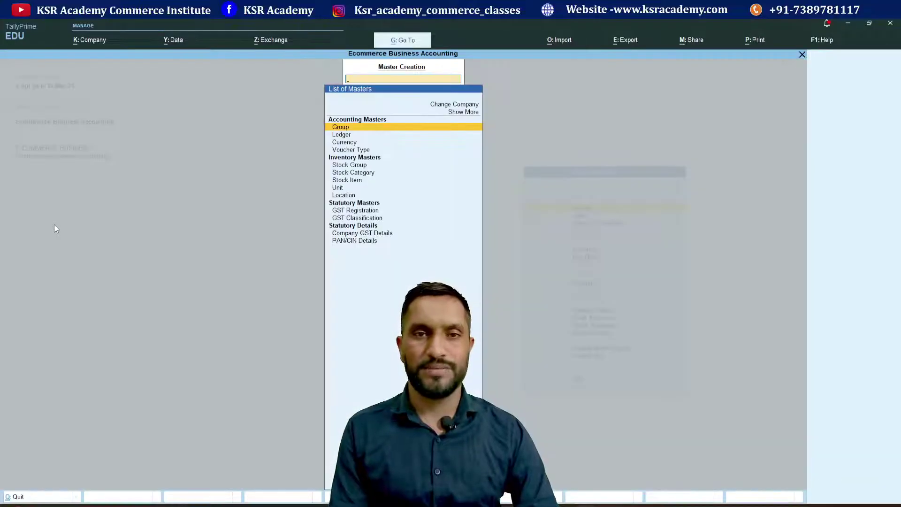
{"action": "key", "text": "Down"}
{"action": "key", "text": "Down"}
{"action": "key", "text": "Down"}
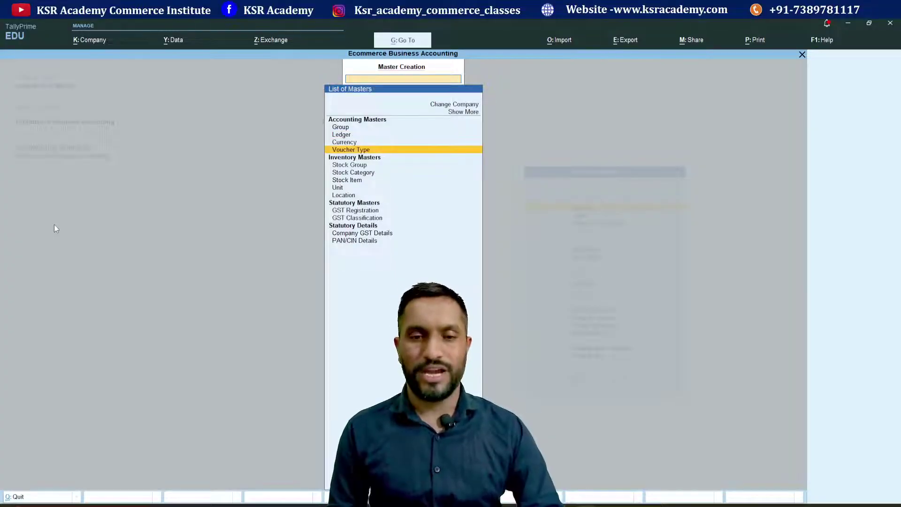
{"action": "key", "text": "Return"}
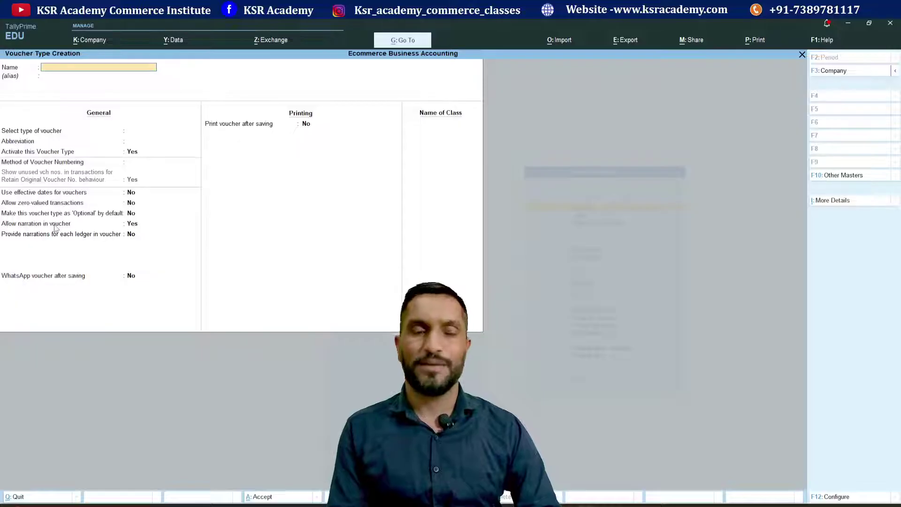
- Name the voucher type 'Online Sales' with Sales as its underlying type
{"action": "type", "text": "Online"}
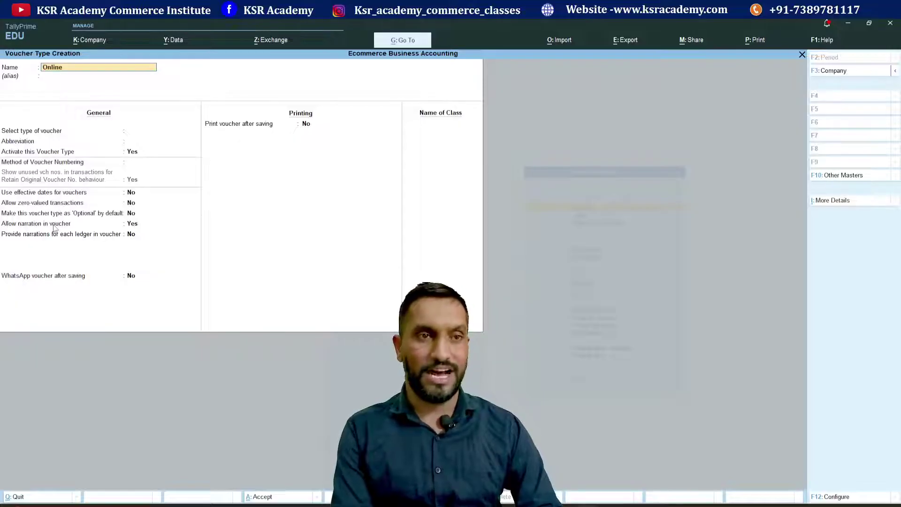
{"action": "type", "text": " Sale"}
{"action": "key", "text": "BackSpace"}
{"action": "type", "text": "le"}
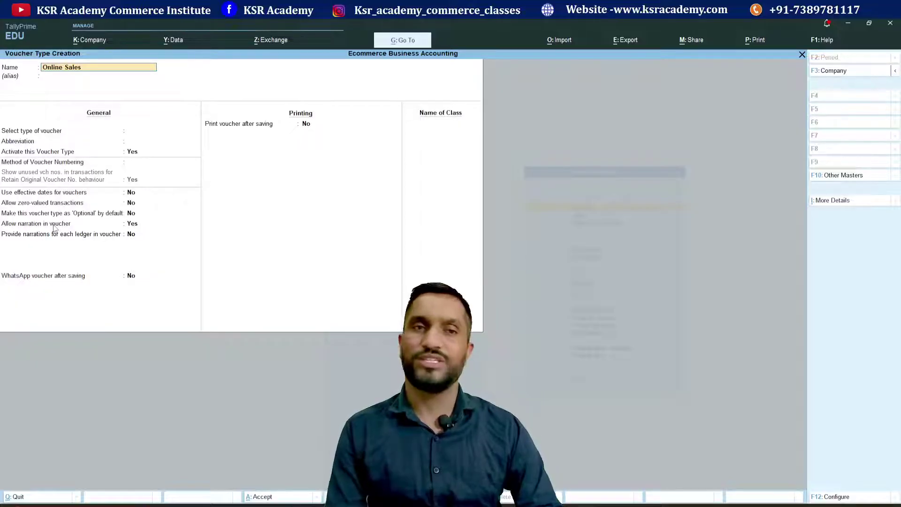
{"action": "key", "text": "Return"}
{"action": "key", "text": "Return"}
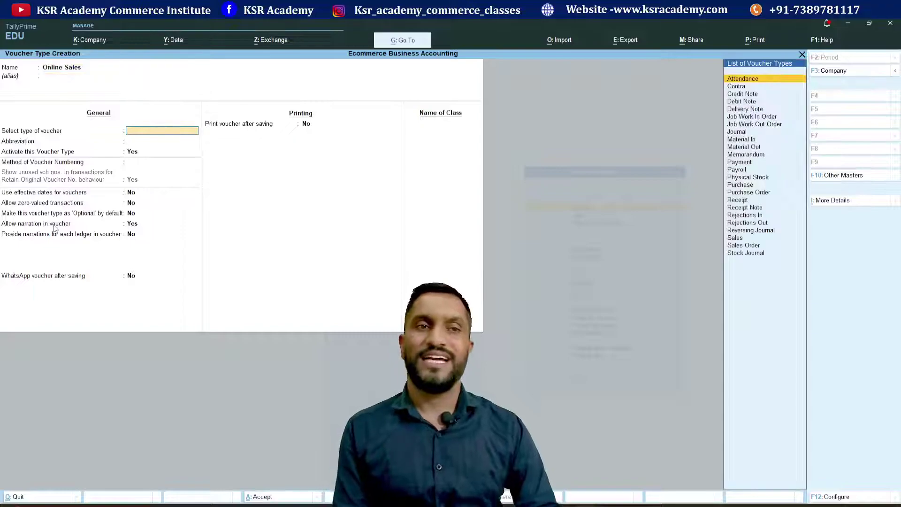
{"action": "type", "text": "Sal"}
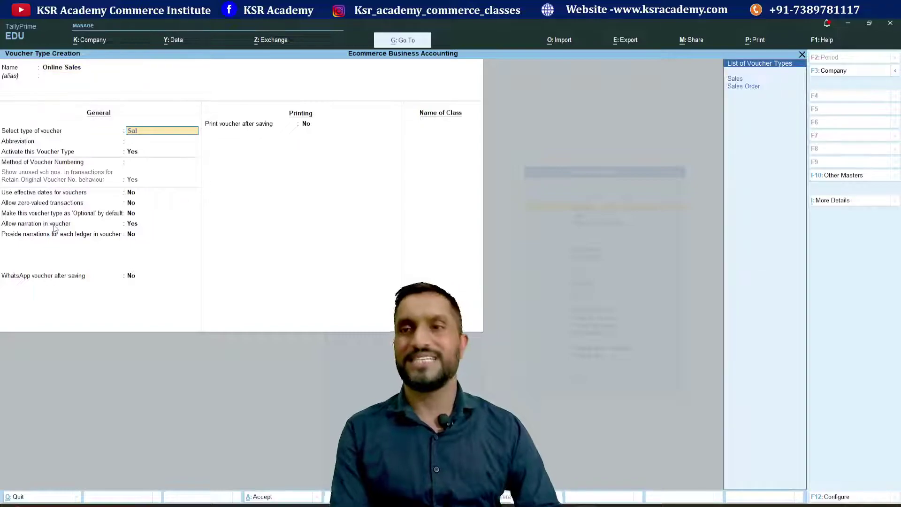
{"action": "key", "text": "Return"}
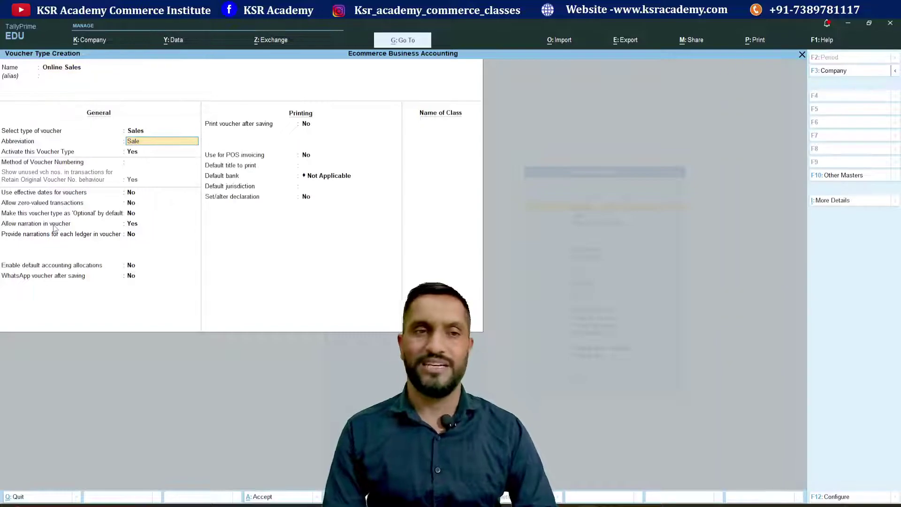
- Keep abbreviation Sale and active status, using automatic numbering with Renumber Vouchers
{"action": "key", "text": "Return"}
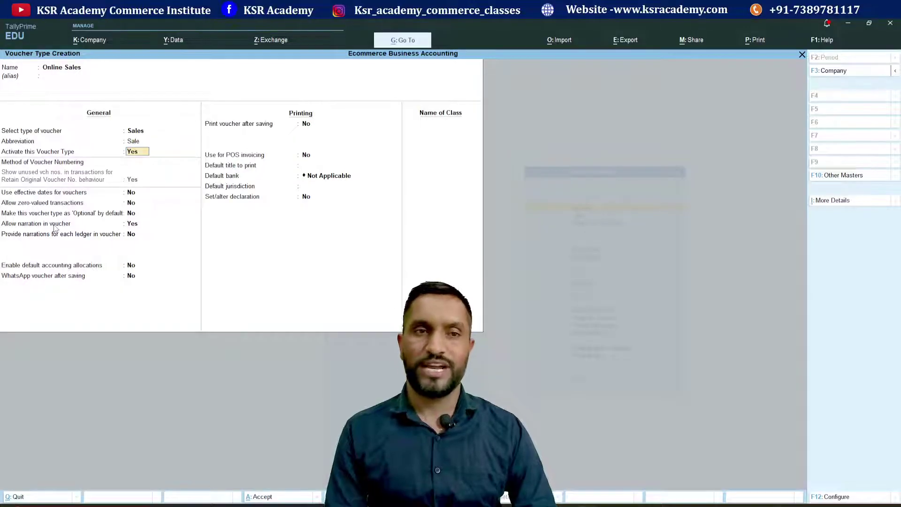
{"action": "key", "text": "Return"}
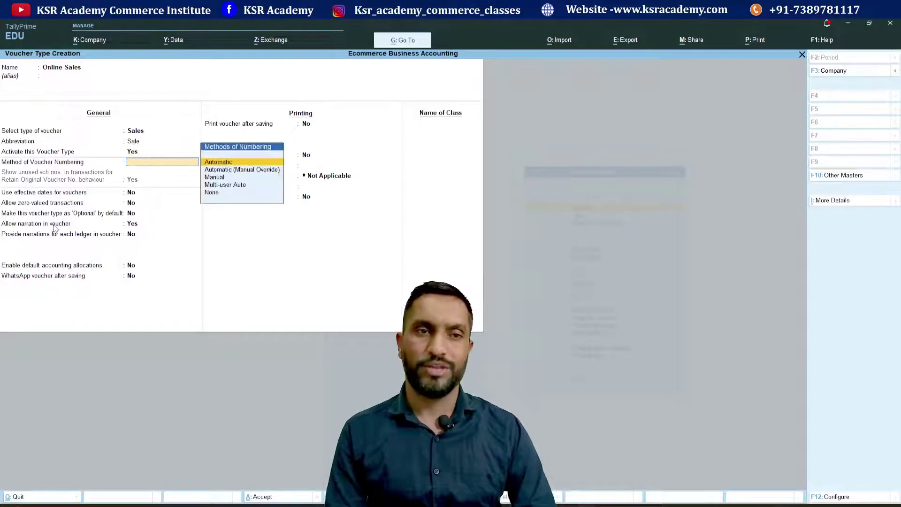
{"action": "key", "text": "Return"}
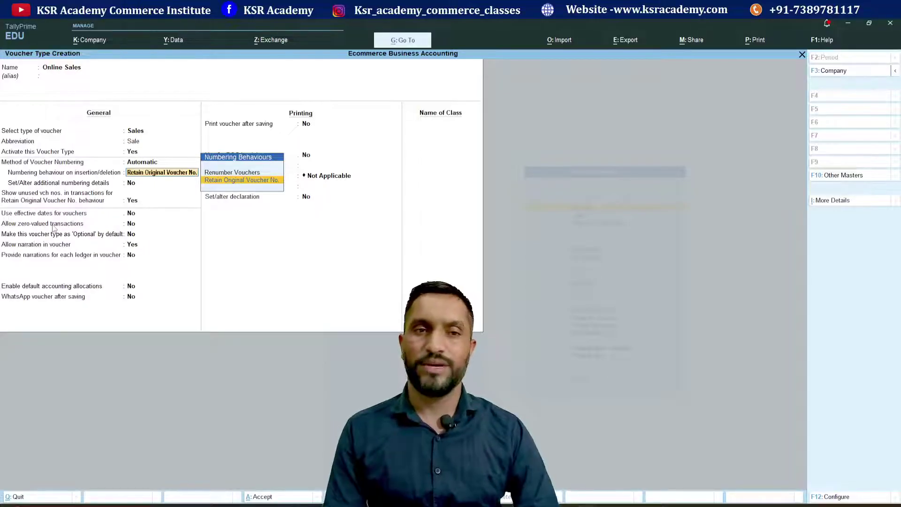
{"action": "key", "text": "Up"}
{"action": "key", "text": "Return"}
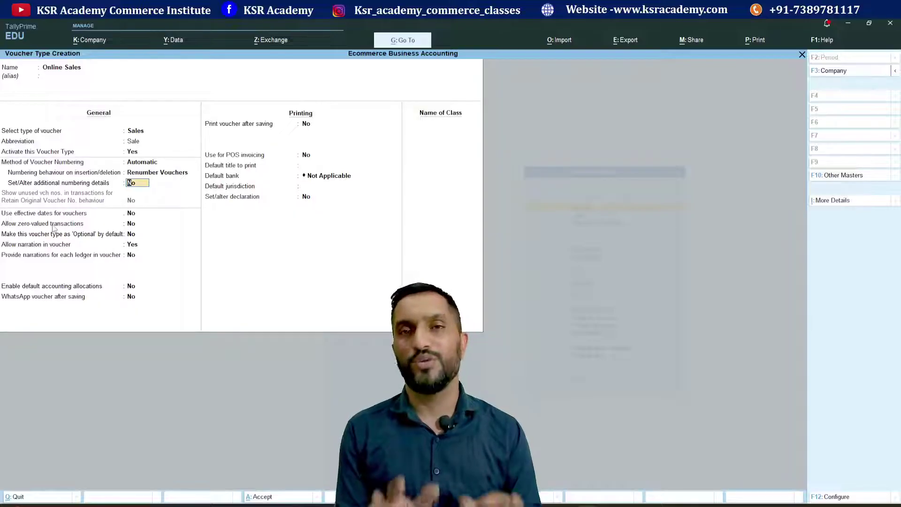
{"action": "key", "text": "ctrl"}
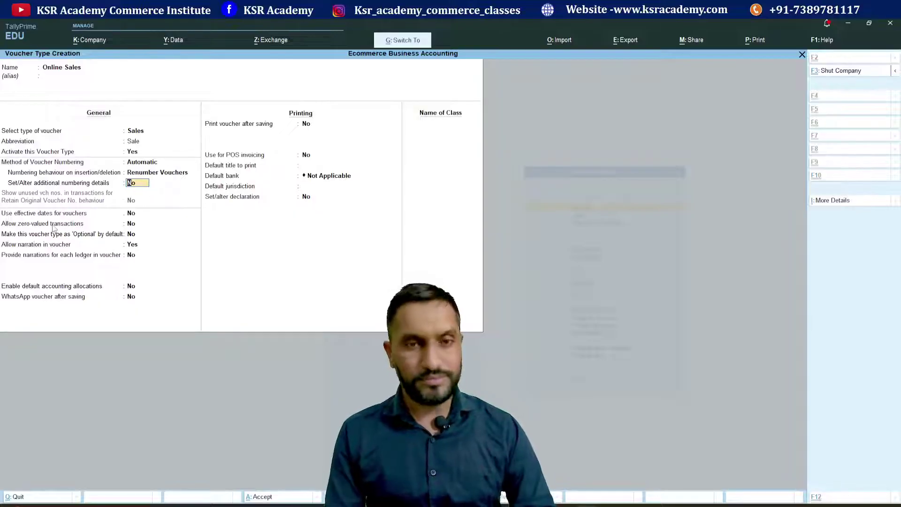
- Save the Online Sales voucher type and return to voucher entry
{"action": "key", "text": "ctrl+a"}
{"action": "key", "text": "Escape"}
{"action": "key", "text": "Escape"}
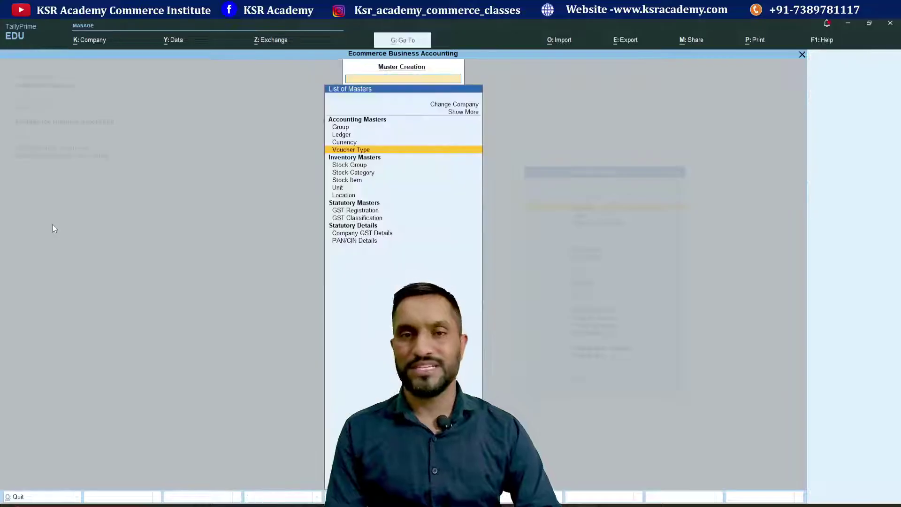
{"action": "key", "text": "Down"}
{"action": "key", "text": "Down"}
{"action": "key", "text": "Down"}
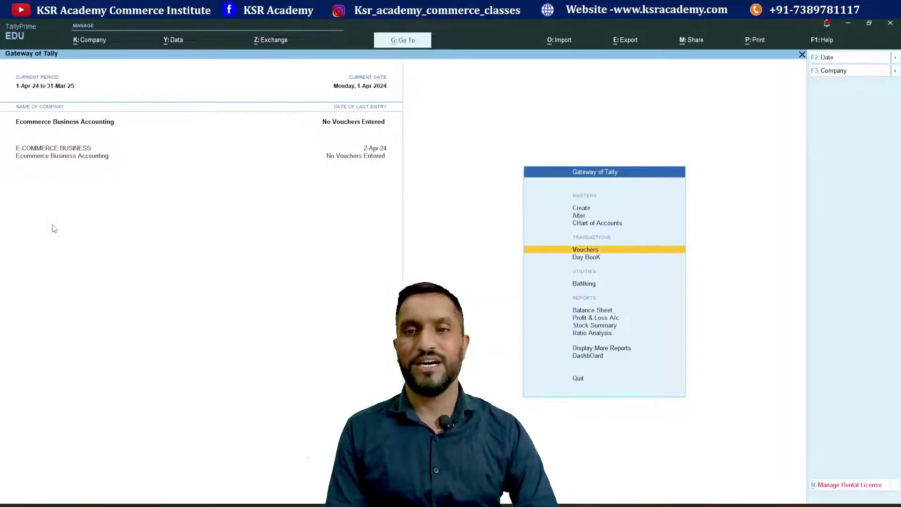
{"action": "key", "text": "Return"}
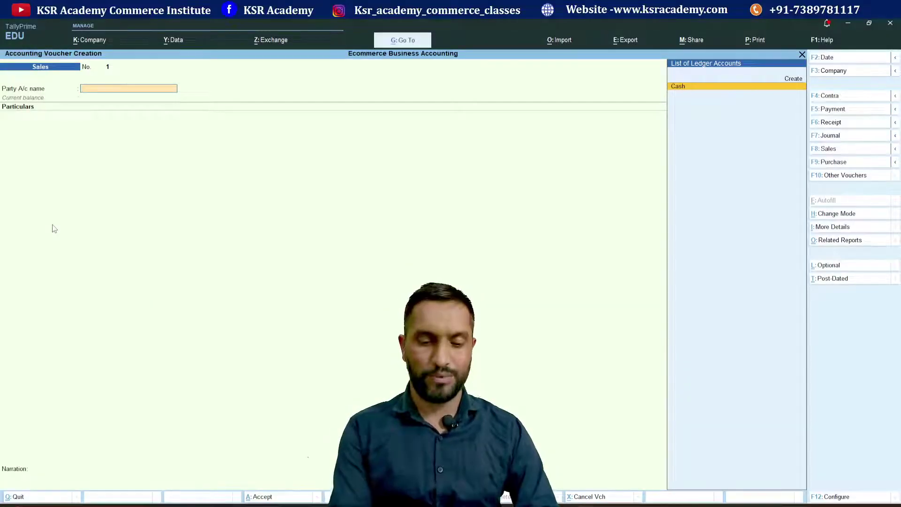
- Switch voucher entry to Online Sales, showing Online Sales voucher No. 1
{"action": "key", "text": "F8"}
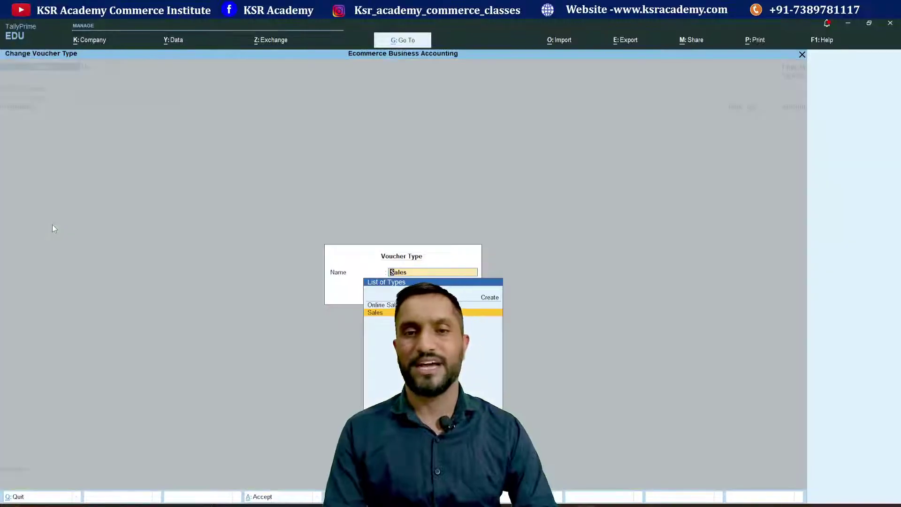
{"action": "key", "text": "Up"}
{"action": "key", "text": "Return"}
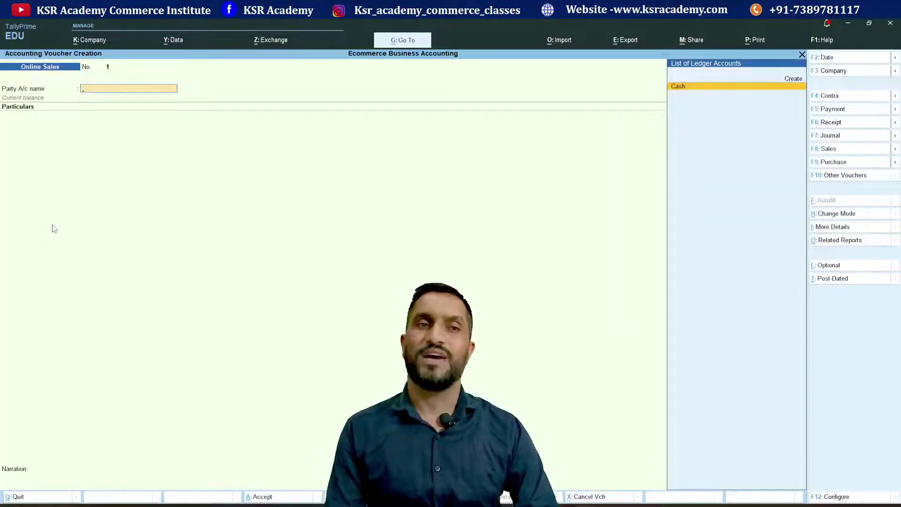
{"action": "key", "text": "Escape"}
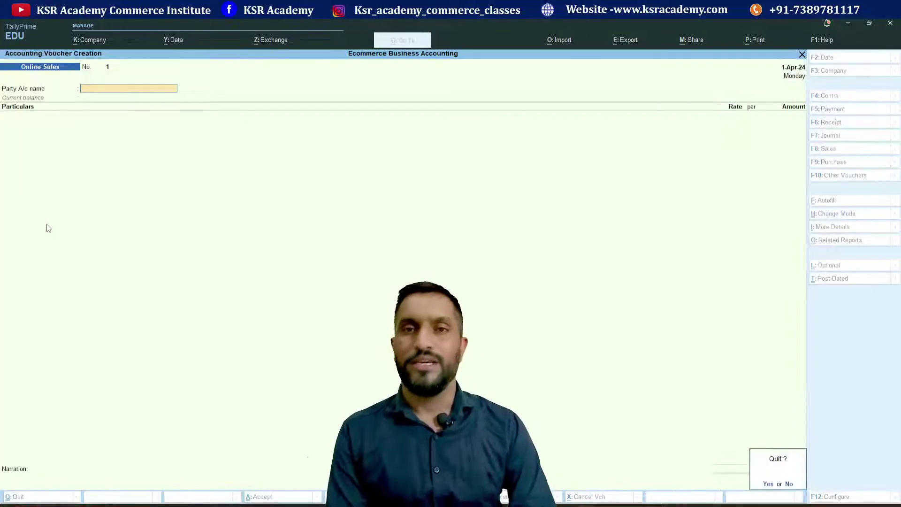
{"action": "key", "text": "Return"}
{"action": "key", "text": "Return"}
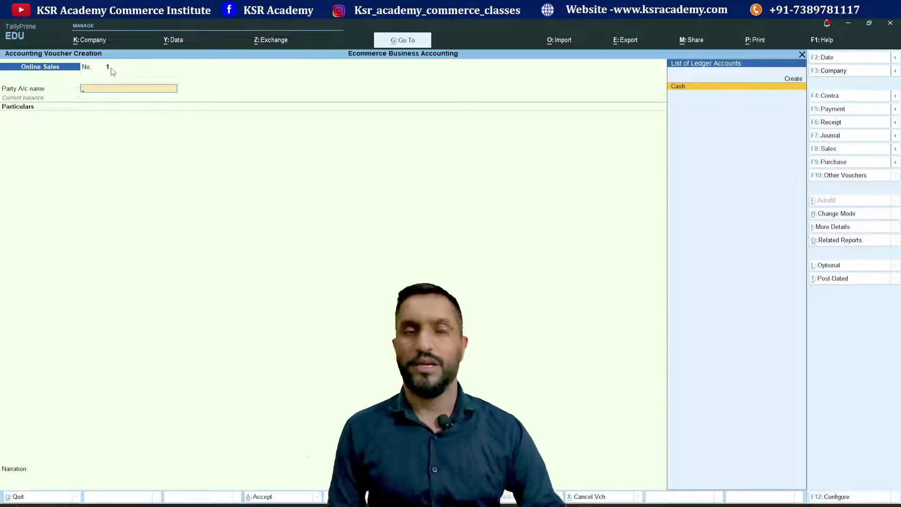
{"action": "key", "text": "F8"}
{"action": "key", "text": "Down"}
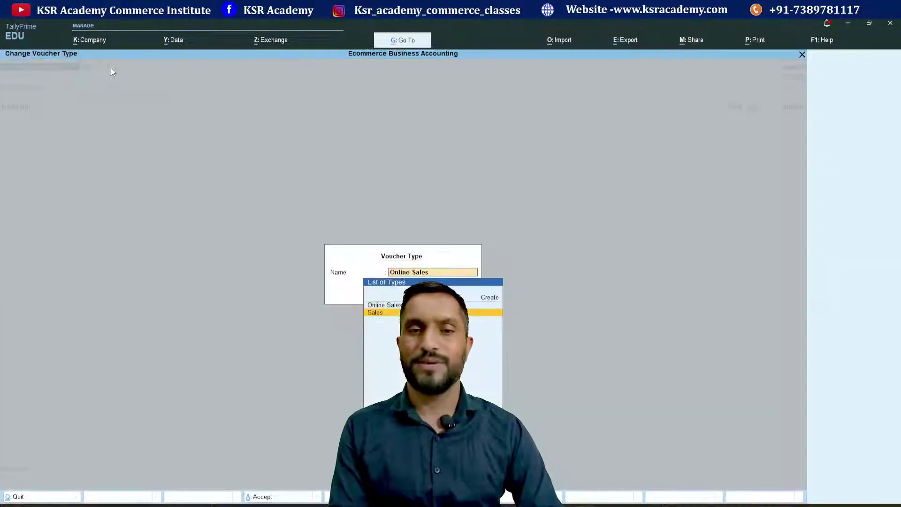
{"action": "key", "text": "Return"}
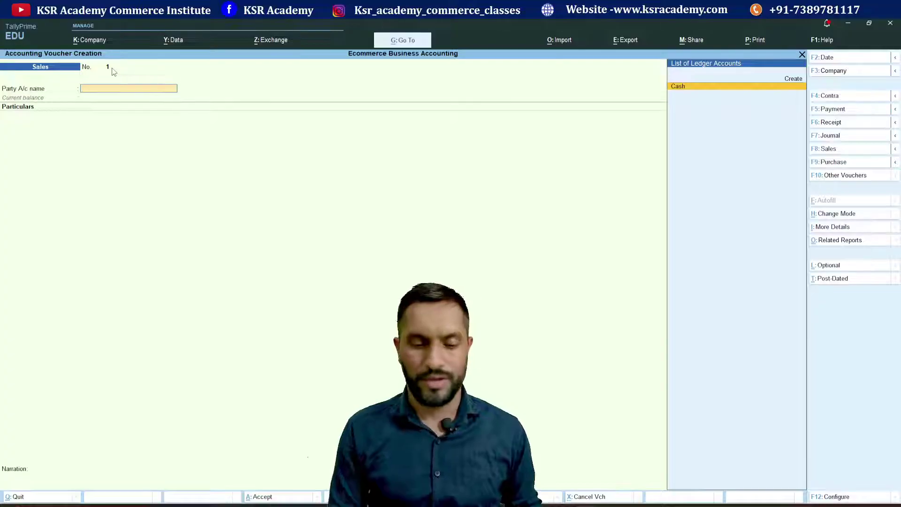
{"action": "key", "text": "F8"}
{"action": "key", "text": "Up"}
{"action": "key", "text": "Return"}
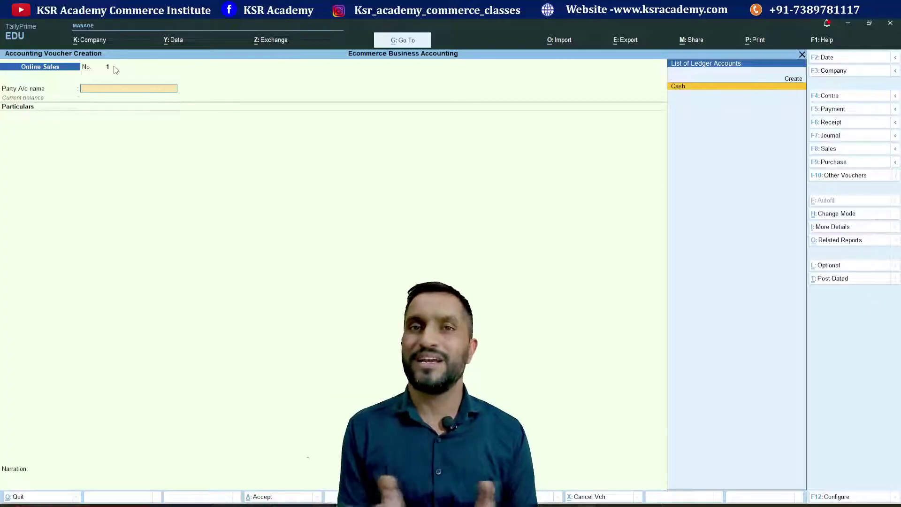
- Leave the voucher and open the Online Sales voucher type for alteration
{"action": "key", "text": "Escape"}
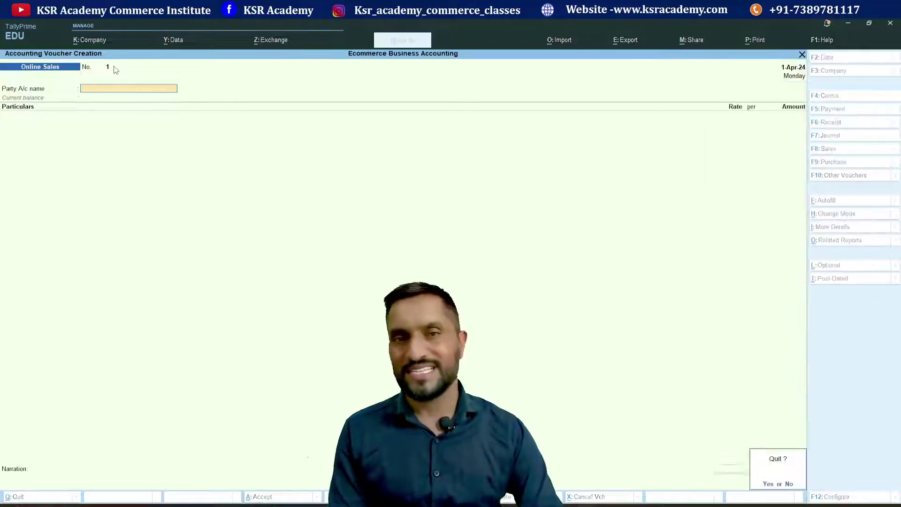
{"action": "key", "text": "Return"}
{"action": "key", "text": "Up"}
{"action": "key", "text": "Up"}
{"action": "key", "text": "Return"}
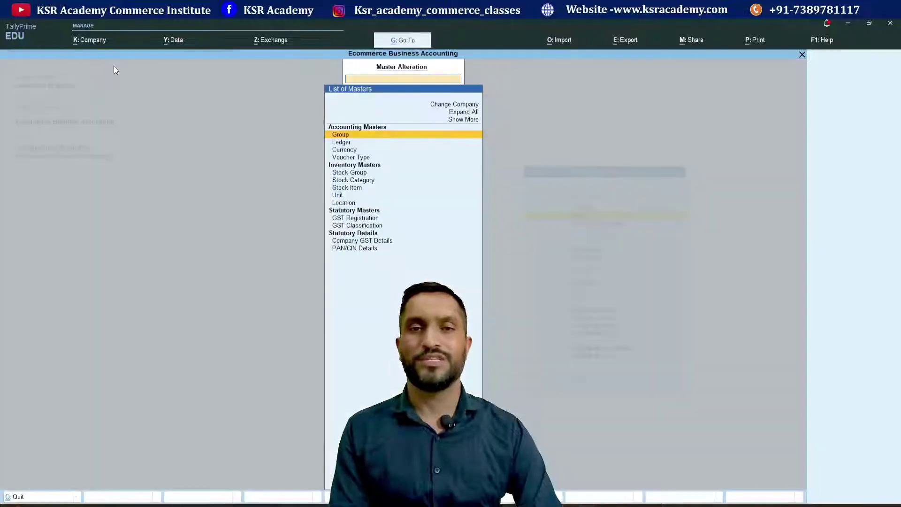
{"action": "key", "text": "Down"}
{"action": "key", "text": "Down"}
{"action": "key", "text": "Down"}
{"action": "key", "text": "Return"}
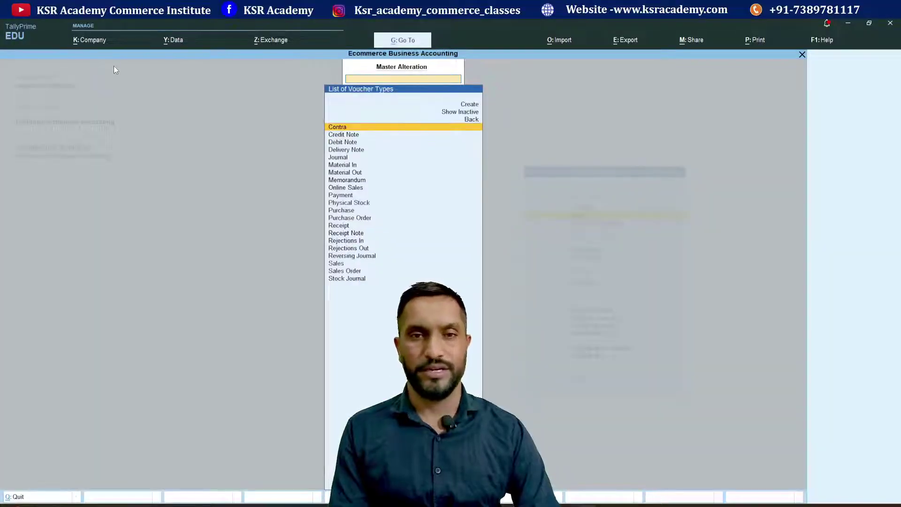
{"action": "key", "text": "Down"}
{"action": "key", "text": "Down"}
{"action": "key", "text": "Down"}
{"action": "key", "text": "Down"}
{"action": "key", "text": "Down"}
{"action": "key", "text": "Down"}
{"action": "key", "text": "Down"}
{"action": "key", "text": "Down"}
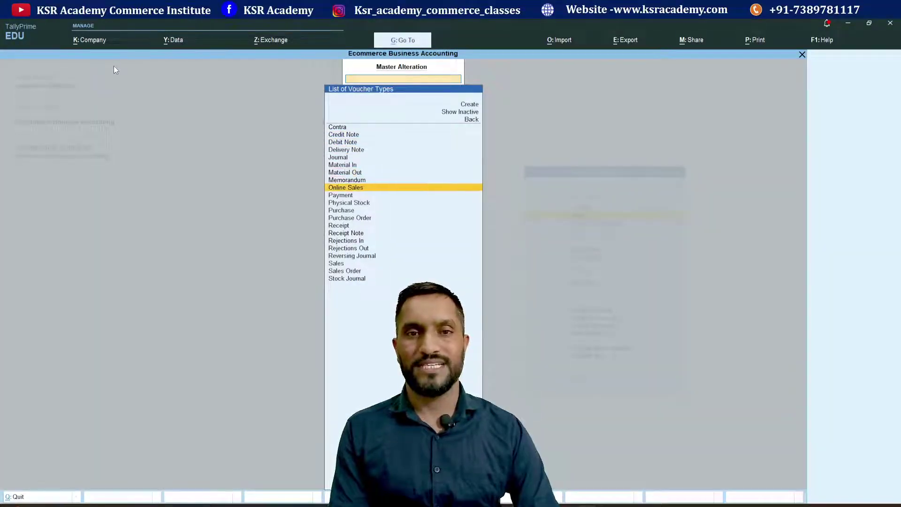
{"action": "key", "text": "Return"}
{"action": "key", "text": "Return"}
{"action": "key", "text": "Return"}
{"action": "key", "text": "Return"}
{"action": "key", "text": "Return"}
{"action": "key", "text": "Return"}
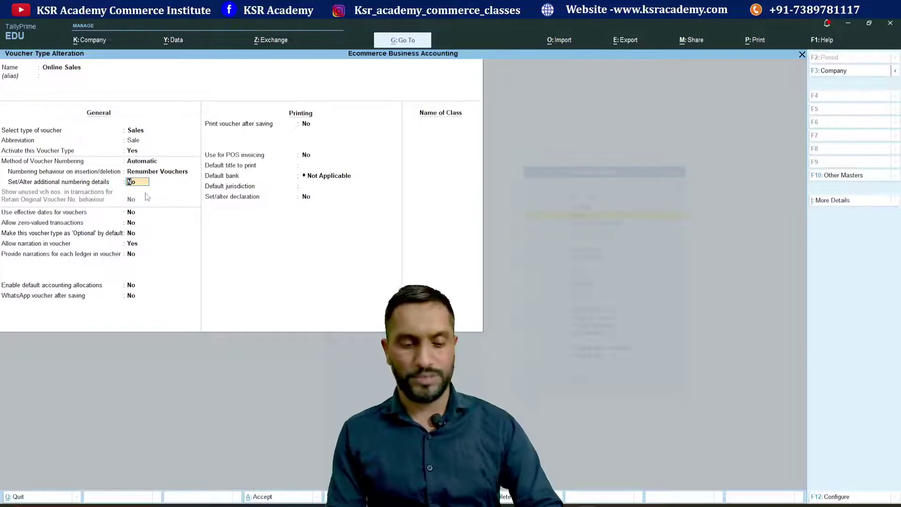
- Enable additional numbering with zero prefill, restarting yearly from 1-Apr-24
{"action": "key", "text": "y"}
{"action": "key", "text": "Return"}
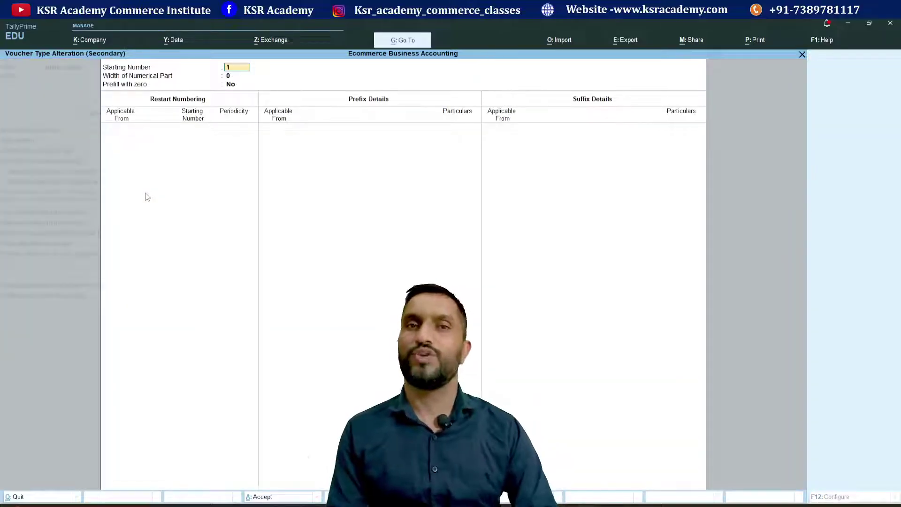
{"action": "key", "text": "Return"}
{"action": "key", "text": "Return"}
{"action": "key", "text": "y"}
{"action": "key", "text": "Return"}
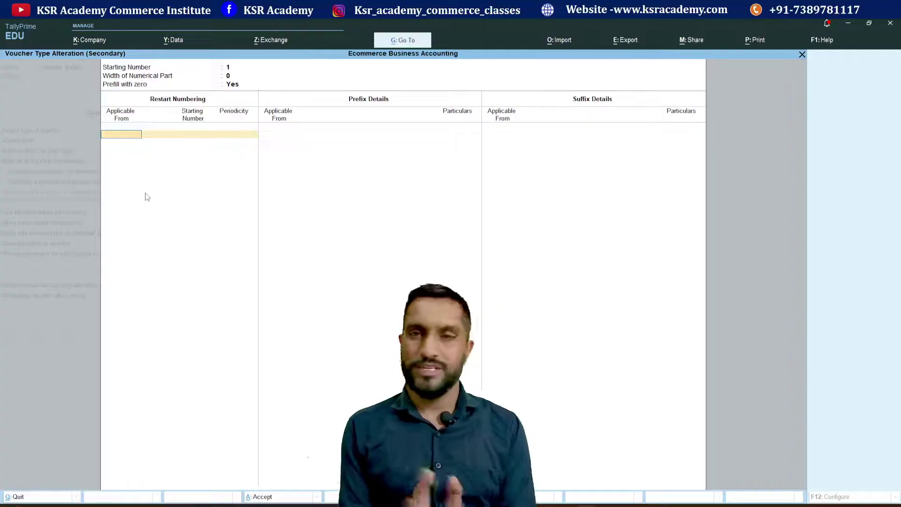
{"action": "type", "text": "1-4-24"}
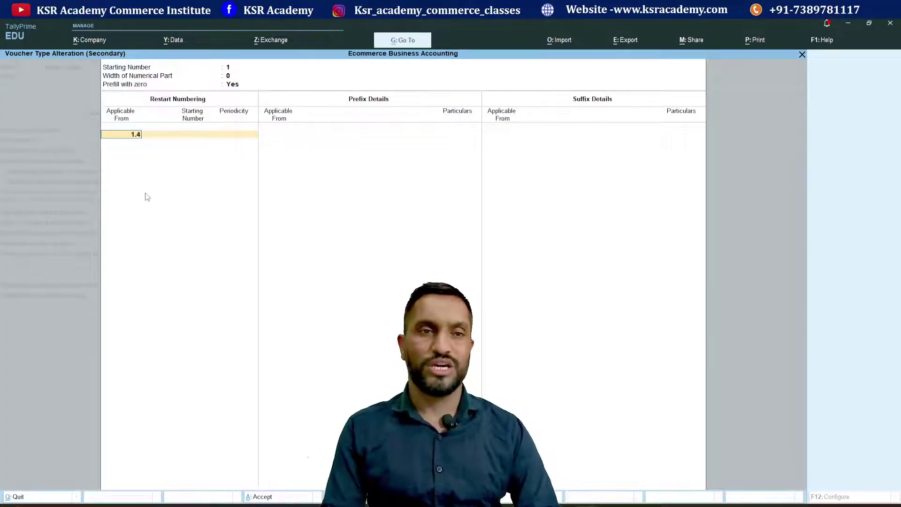
{"action": "key", "text": "Return"}
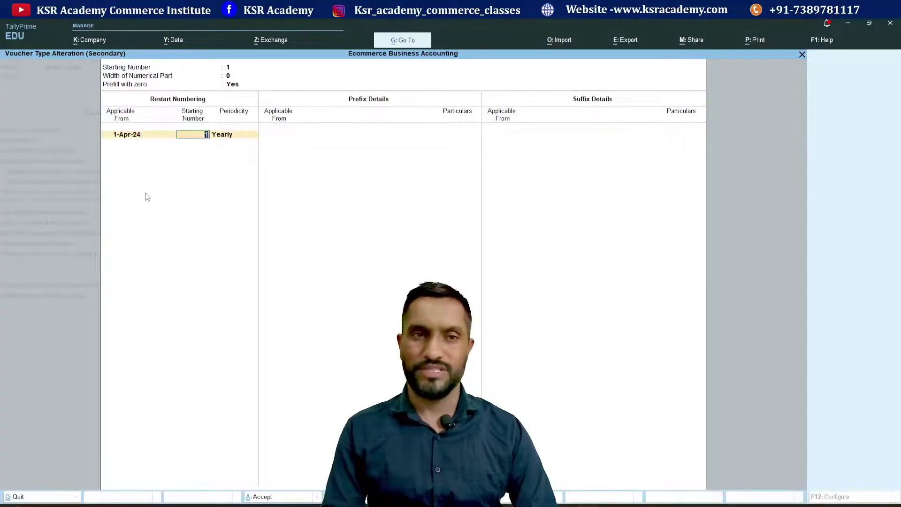
{"action": "key", "text": "Return"}
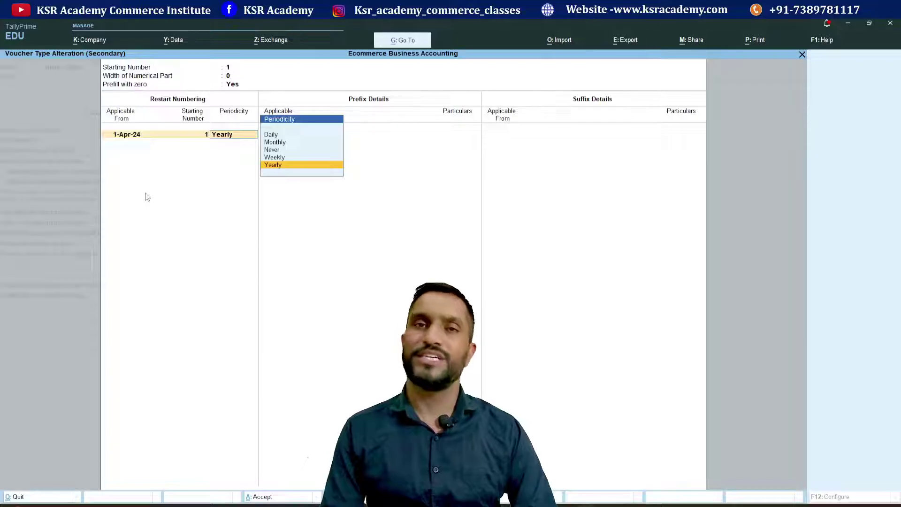
{"action": "key", "text": "Return"}
{"action": "key", "text": "Return"}
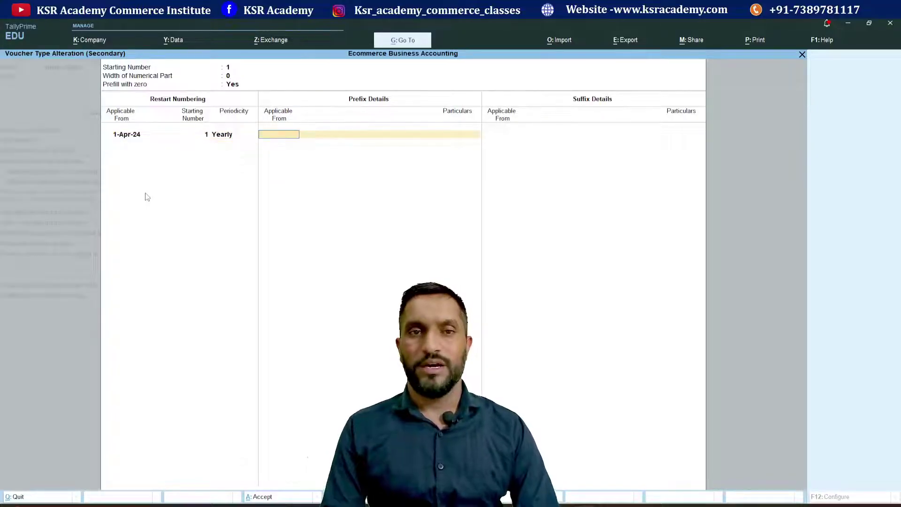
- Add the prefix Online/24-25/ applicable from 1-Apr-24
{"action": "type", "text": "1.4.4"}
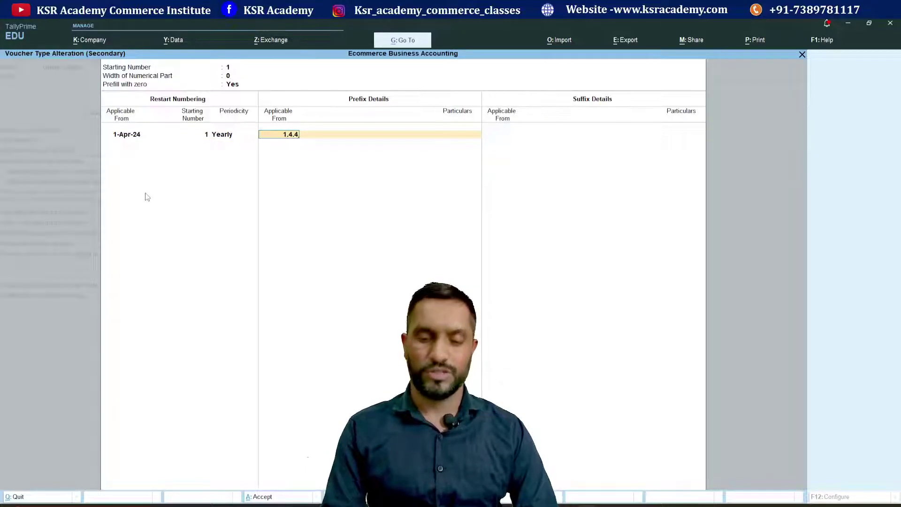
{"action": "key", "text": "BackSpace"}
{"action": "key", "text": "BackSpace"}
{"action": "type", "text": ".24"}
{"action": "key", "text": "Return"}
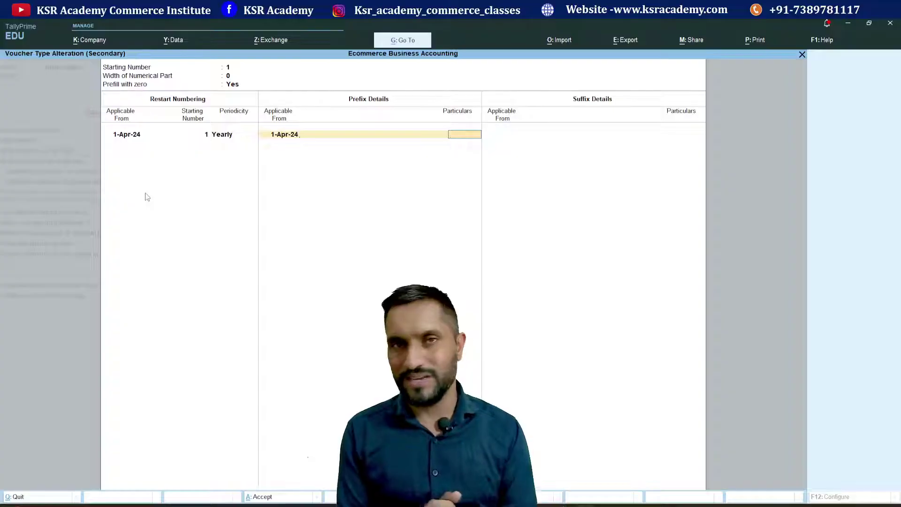
{"action": "type", "text": "Online"}
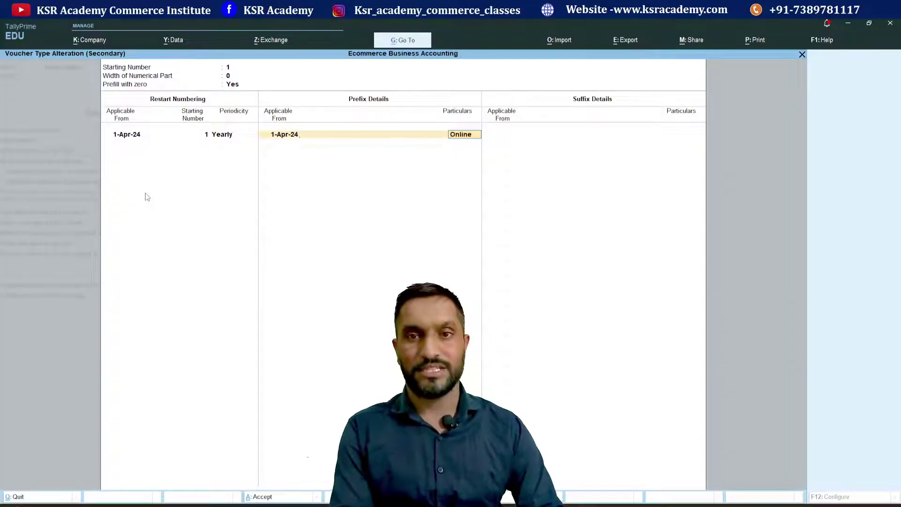
{"action": "type", "text": "/24"}
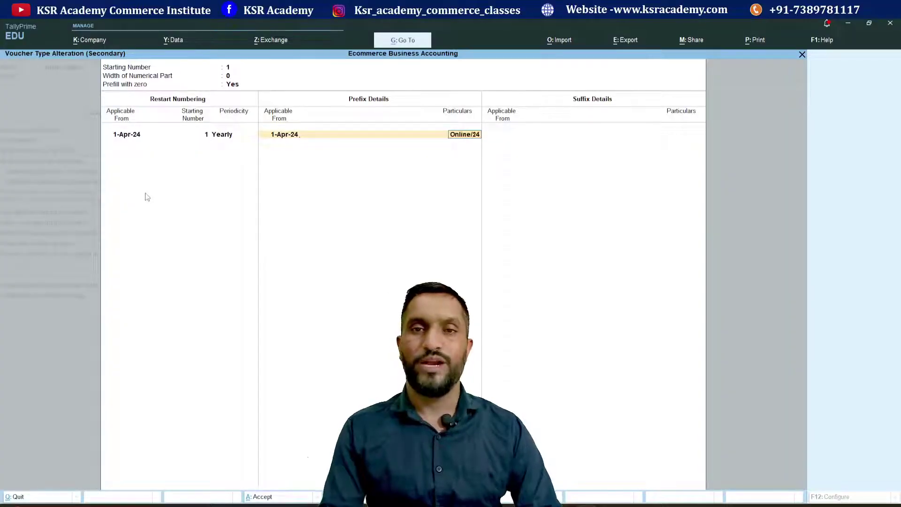
{"action": "type", "text": "-25/"}
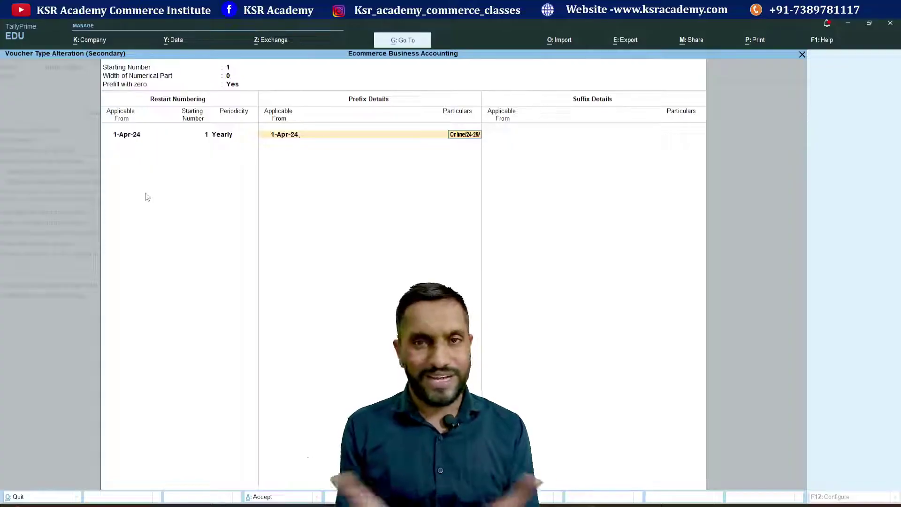
{"action": "key", "text": "Return"}
{"action": "key", "text": "Return"}
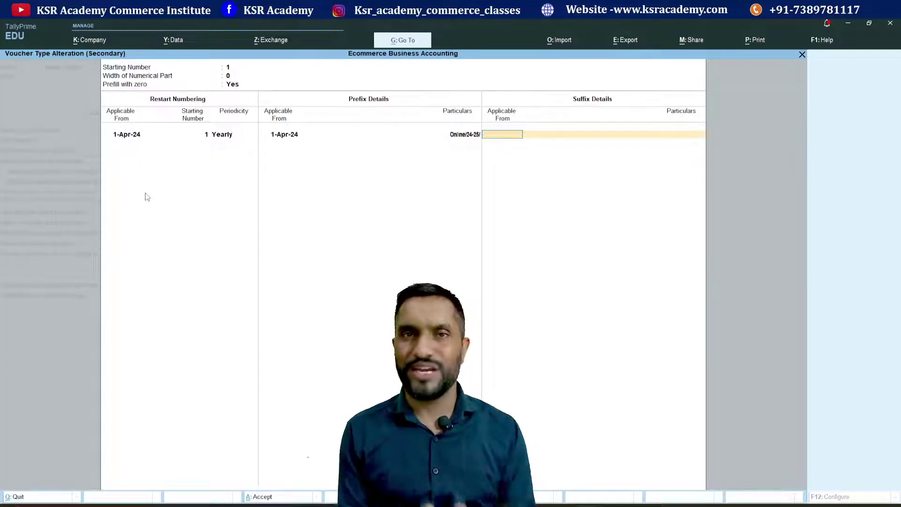
{"action": "key", "text": "Return"}
- Enable POS invoicing and save the Online Sales voucher type changes
{"action": "key", "text": "Return"}
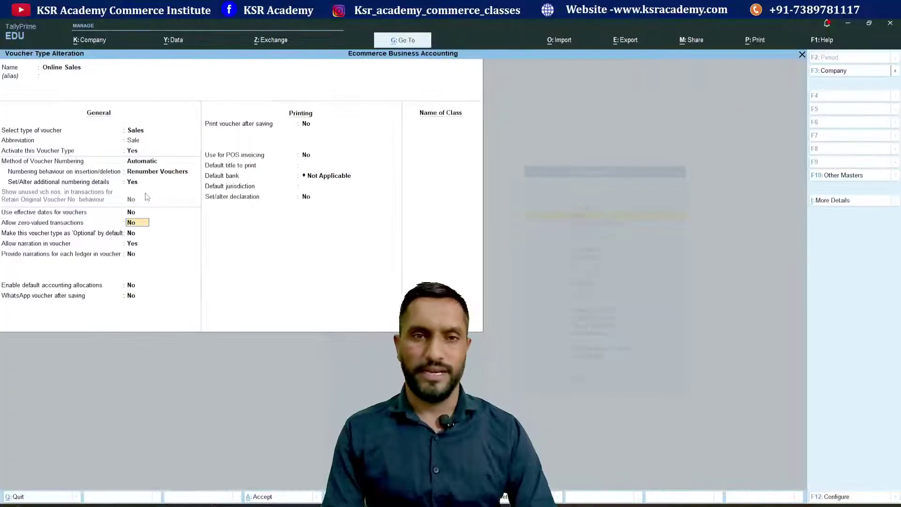
{"action": "key", "text": "Return"}
{"action": "key", "text": "Return"}
{"action": "key", "text": "Return"}
{"action": "key", "text": "Return"}
{"action": "key", "text": "Return"}
{"action": "key", "text": "Return"}
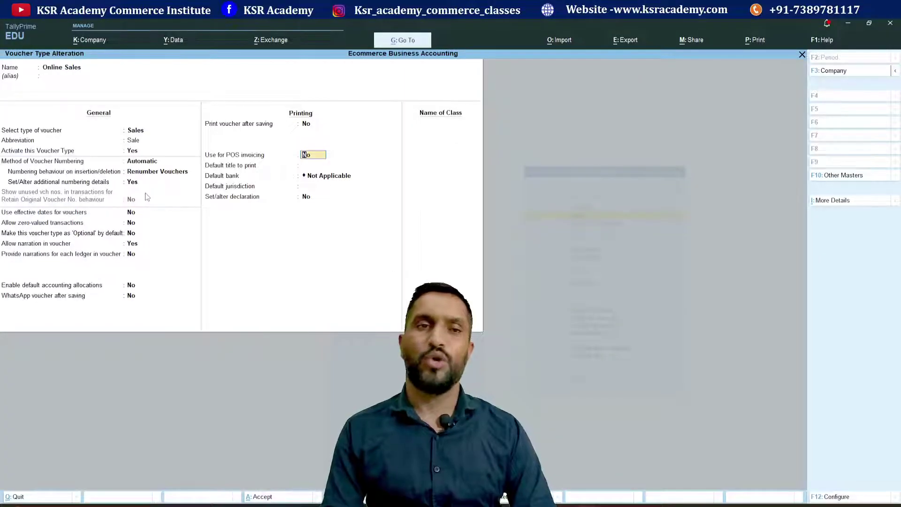
{"action": "key", "text": "Up"}
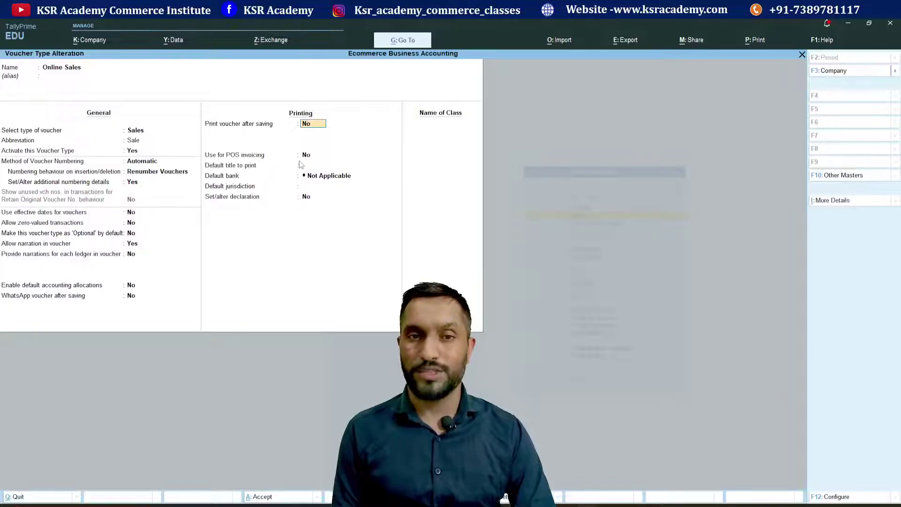
{"action": "key", "text": "Return"}
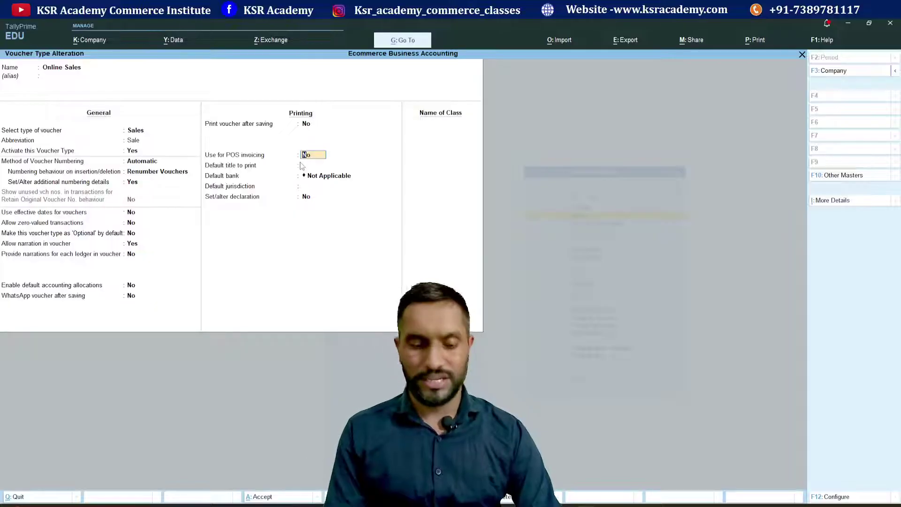
{"action": "key", "text": "y"}
{"action": "key", "text": "Return"}
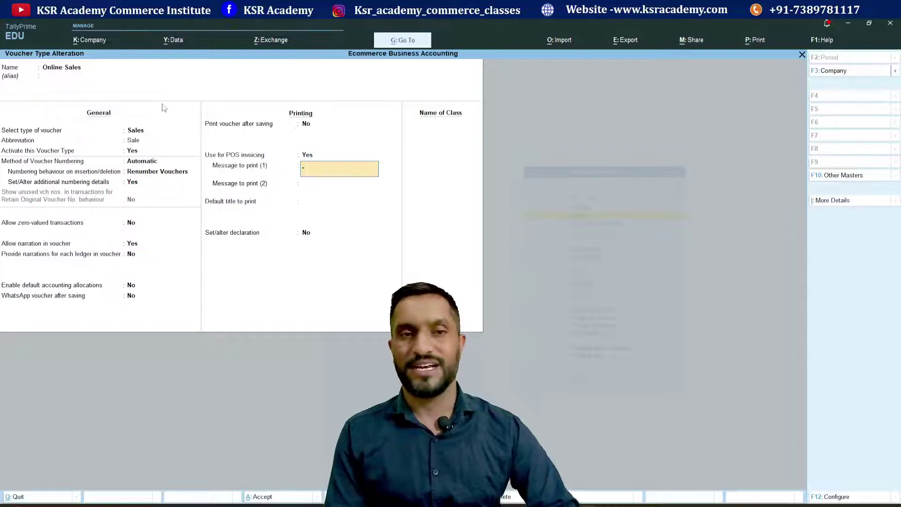
{"action": "key", "text": "Return"}
{"action": "key", "text": "Return"}
{"action": "key", "text": "Return"}
{"action": "key", "text": "Return"}
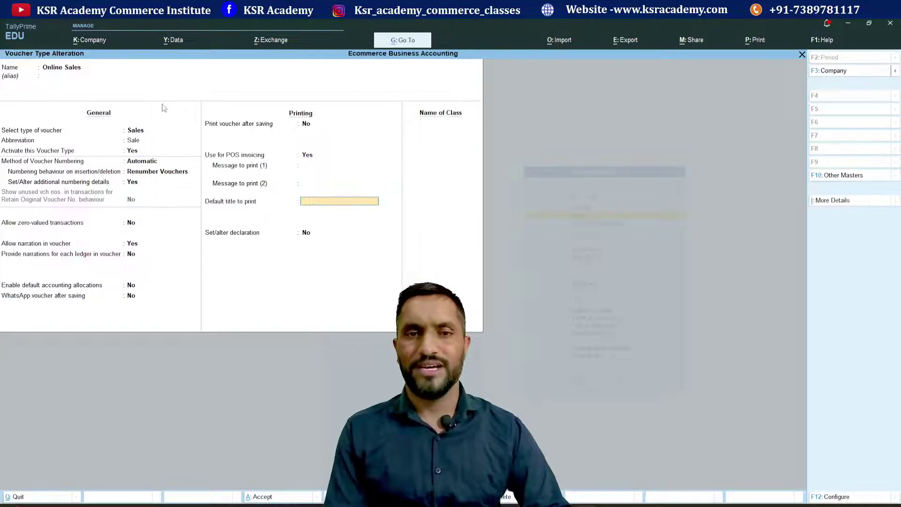
{"action": "key", "text": "ctrl+a"}
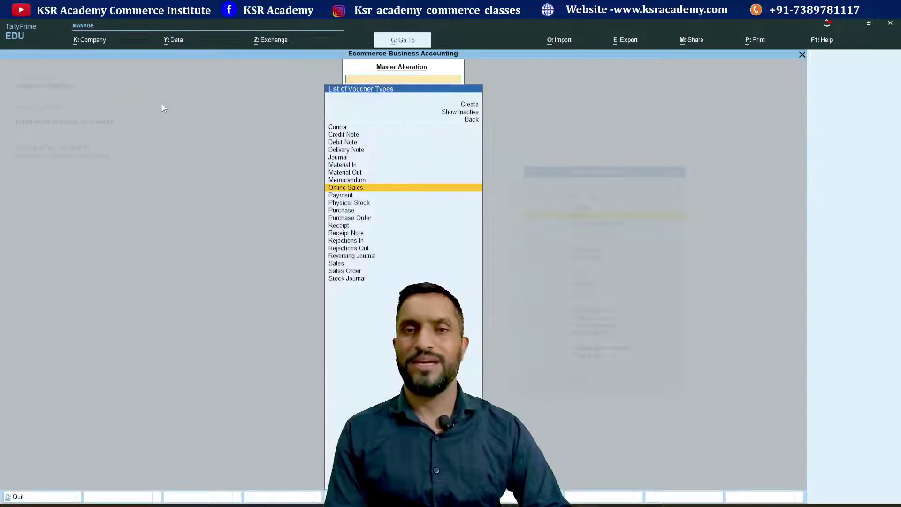
- Open a new Online Sales voucher numbered Online/24-25/1 and bring up Party Details
{"action": "key", "text": "Escape"}
{"action": "key", "text": "Escape"}
{"action": "key", "text": "Escape"}
{"action": "key", "text": "Escape"}
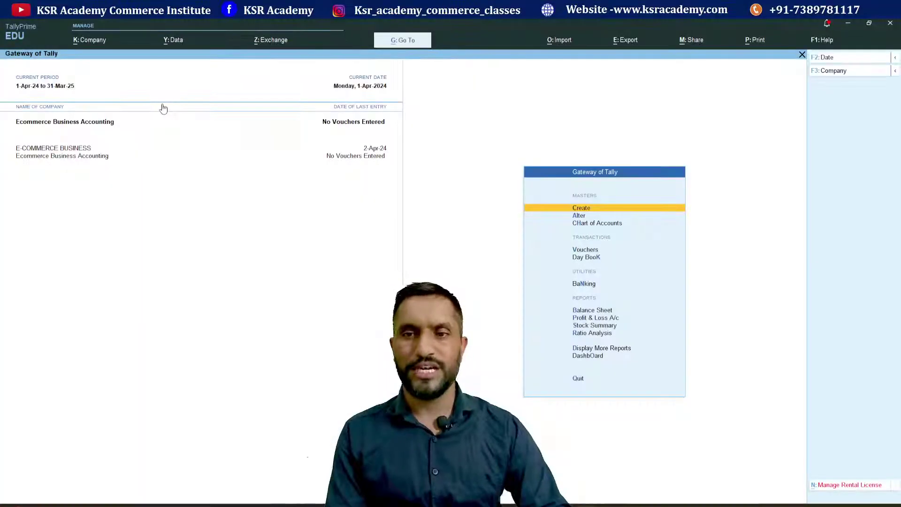
{"action": "key", "text": "Down"}
{"action": "key", "text": "Down"}
{"action": "key", "text": "Down"}
{"action": "key", "text": "Return"}
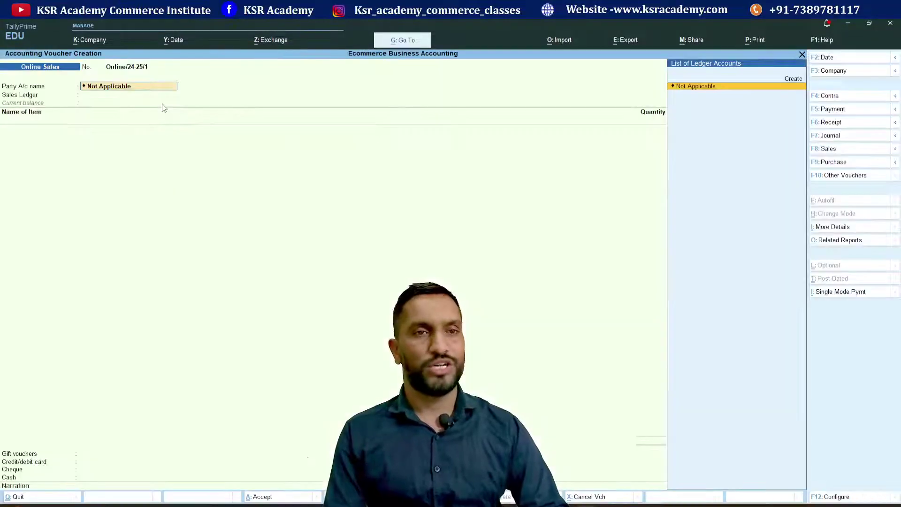
{"action": "key", "text": "F8"}
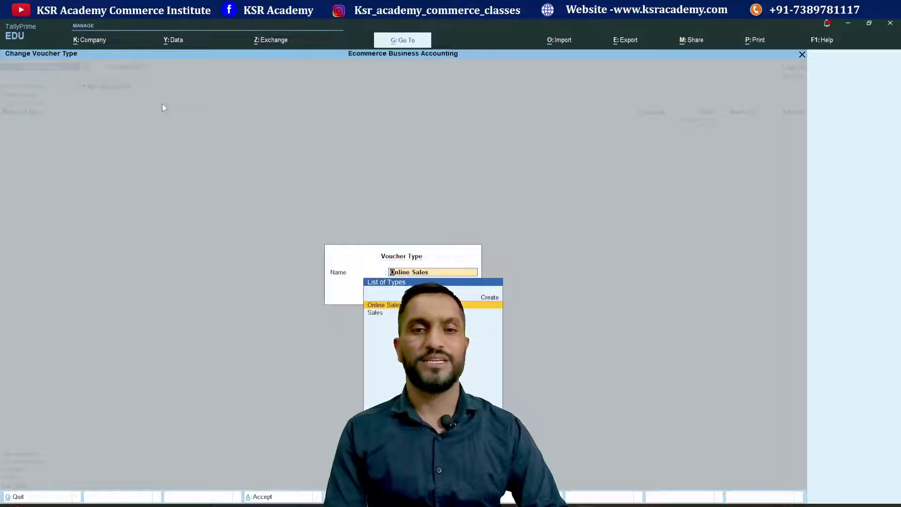
{"action": "key", "text": "Return"}
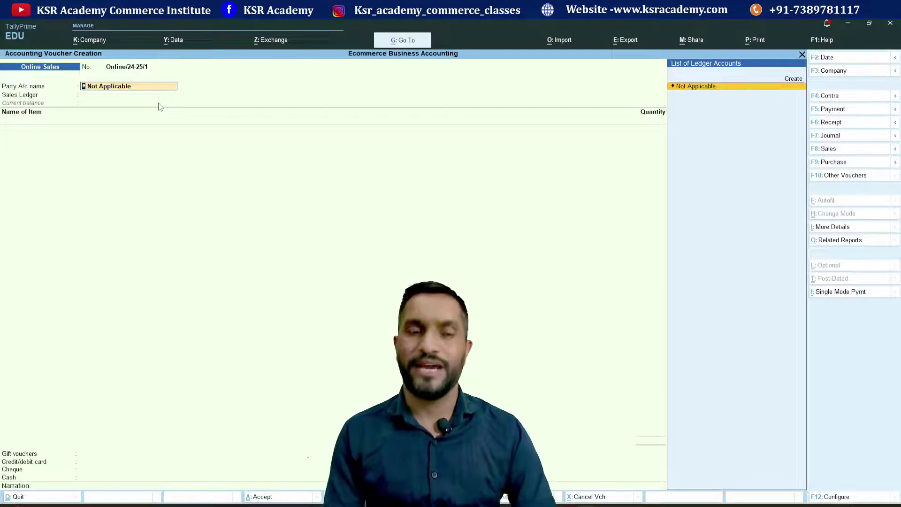
{"action": "key", "text": "Return"}
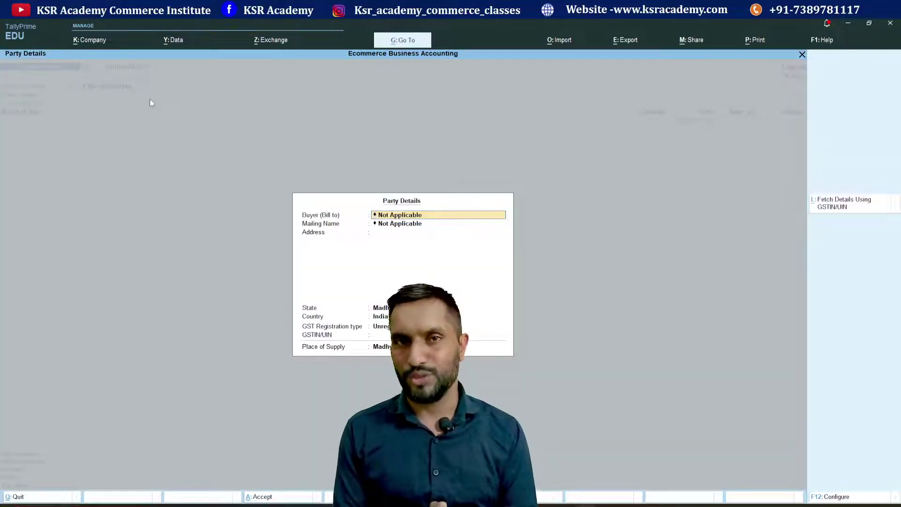
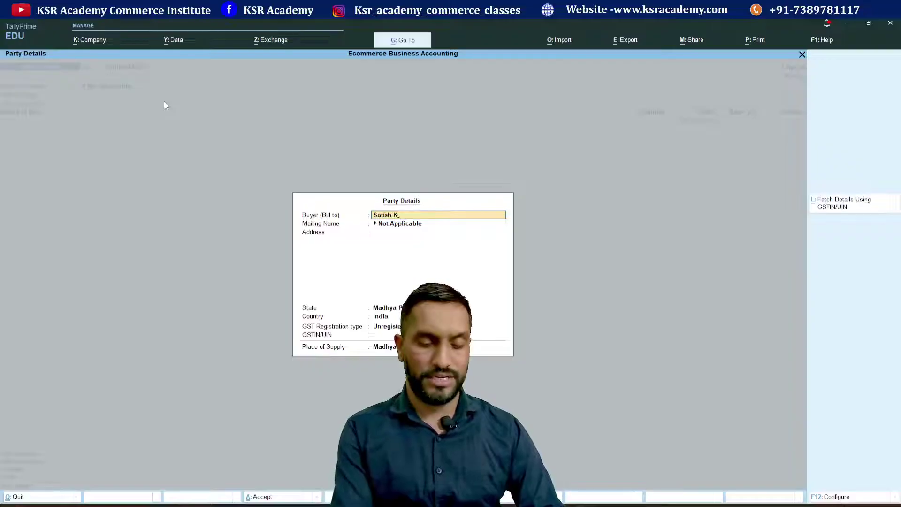
- Enter the buyer's full name and keep it as the mailing name
{"action": "key", "text": "Return"}
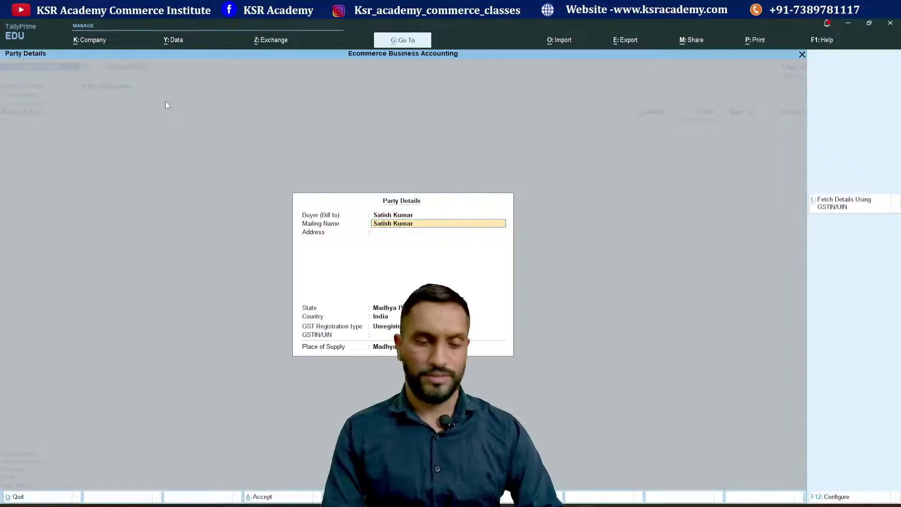
{"action": "type", "text": "^&"}
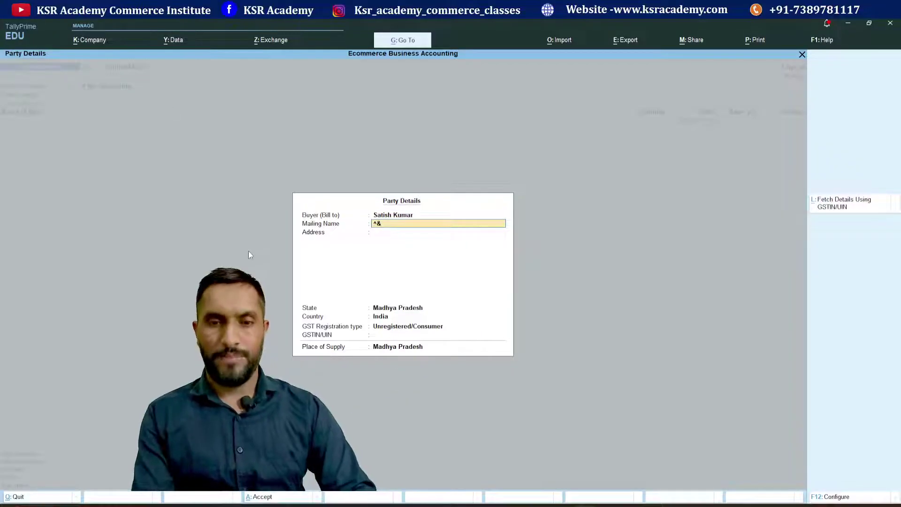
{"action": "key", "text": "BackSpace"}
{"action": "key", "text": "BackSpace"}
{"action": "key", "text": "Return"}
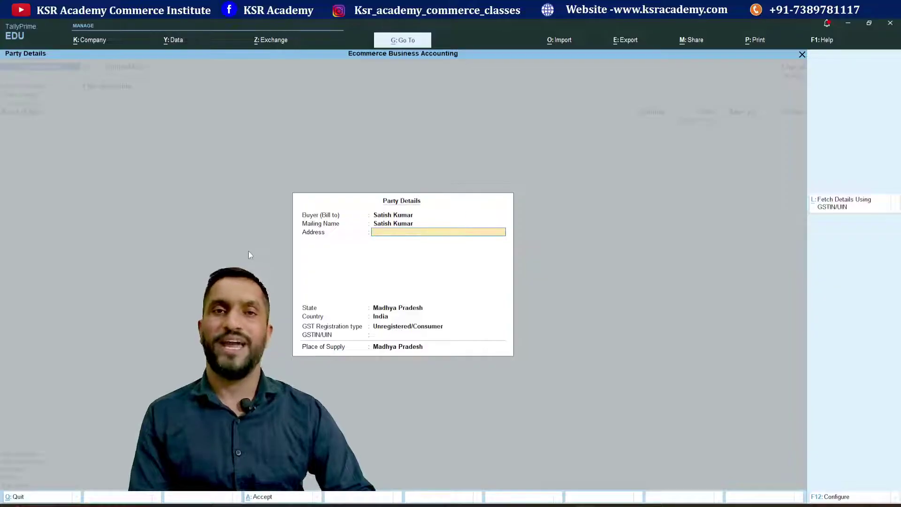
- Set the address to Indore, keeping Unregistered/Consumer and Madhya Pradesh
{"action": "type", "text": "Indor"}
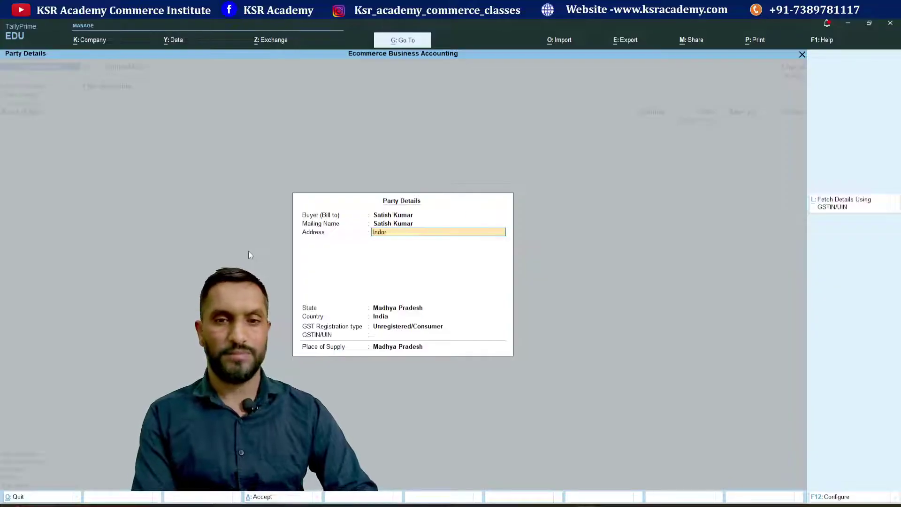
{"action": "type", "text": "e"}
{"action": "key", "text": "Return"}
{"action": "key", "text": "Return"}
{"action": "key", "text": "Return"}
{"action": "key", "text": "Return"}
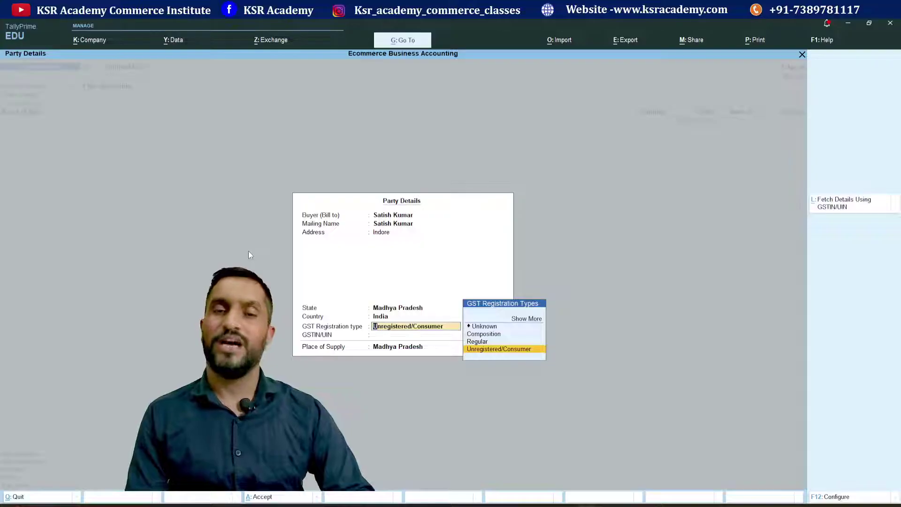
{"action": "key", "text": "Return"}
{"action": "key", "text": "Return"}
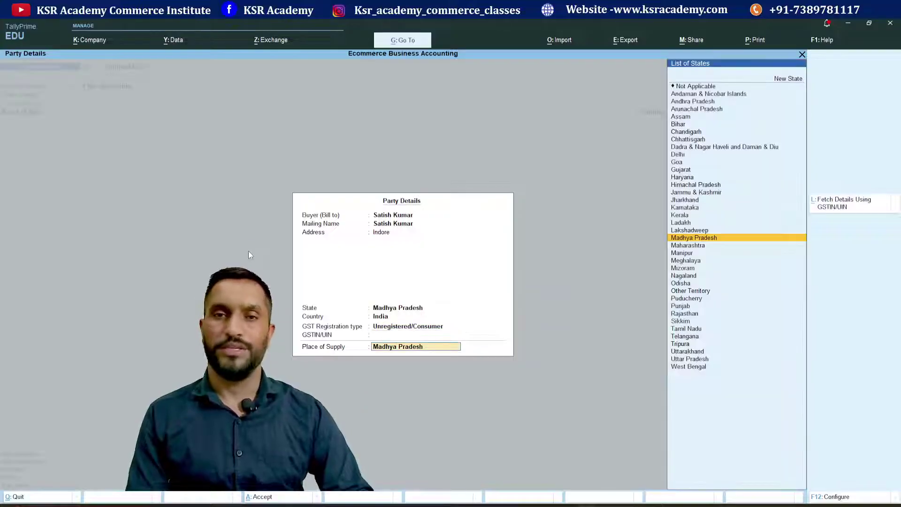
{"action": "key", "text": "Return"}
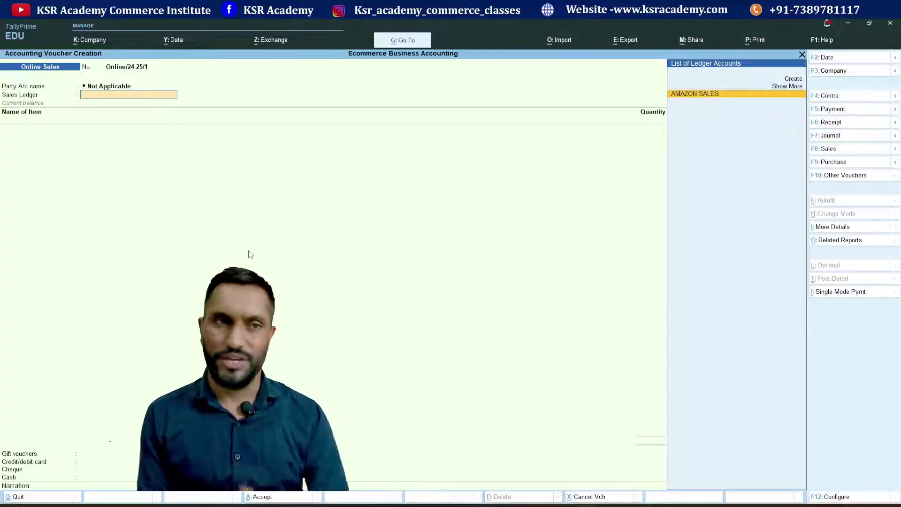
- Choose AMAZON SALES and add 1 MOBILE at 15,000, keeping GST details as per masters
{"action": "key", "text": "Return"}
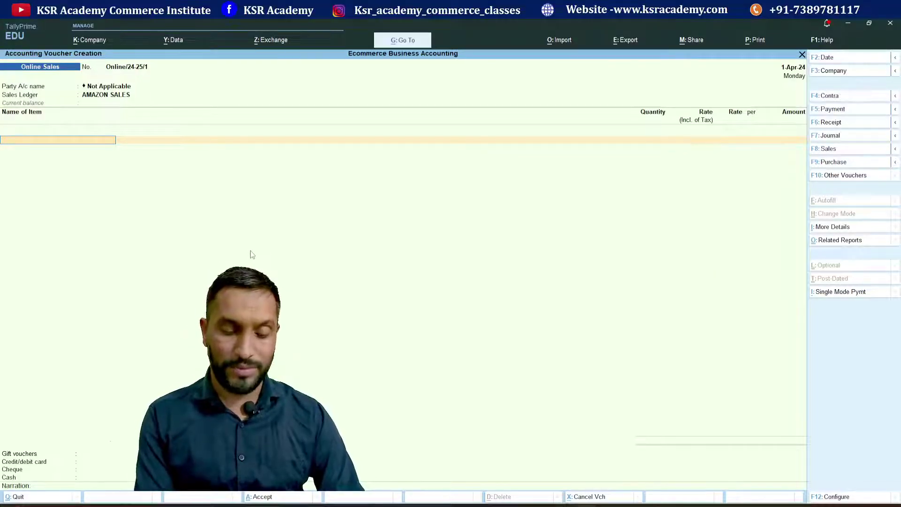
{"action": "type", "text": "Mo"}
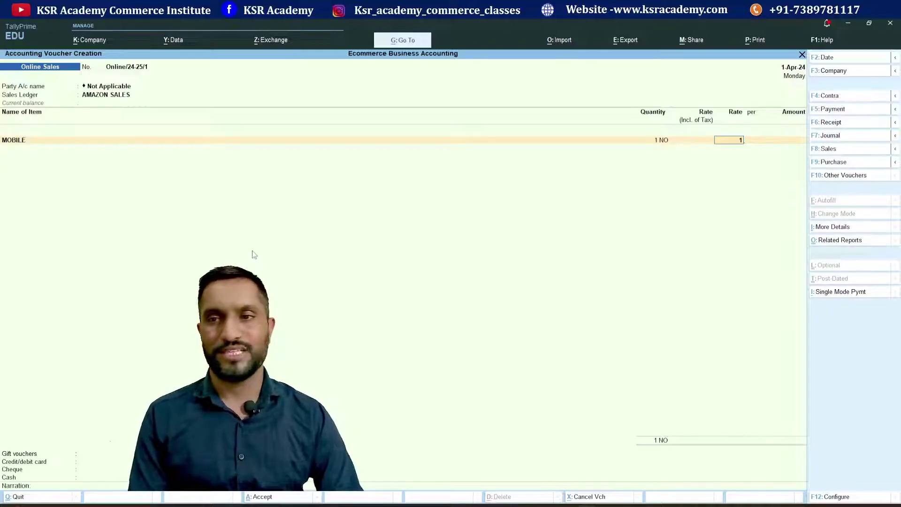
{"action": "type", "text": "15000"}
{"action": "key", "text": "Return"}
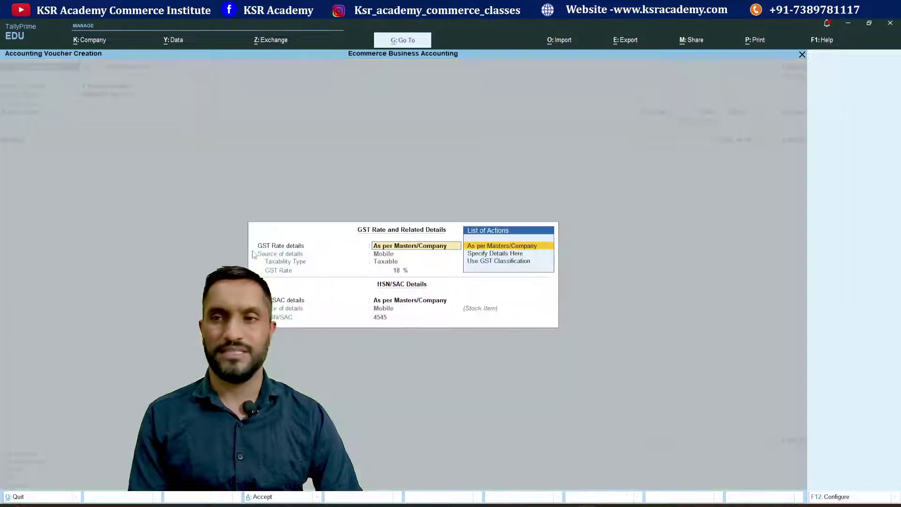
{"action": "key", "text": "Return"}
{"action": "key", "text": "Return"}
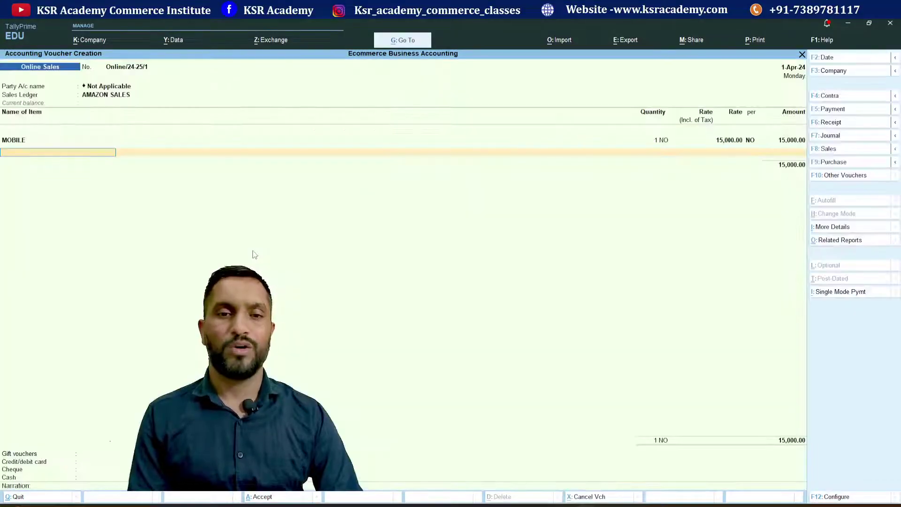
{"action": "key", "text": "Return"}
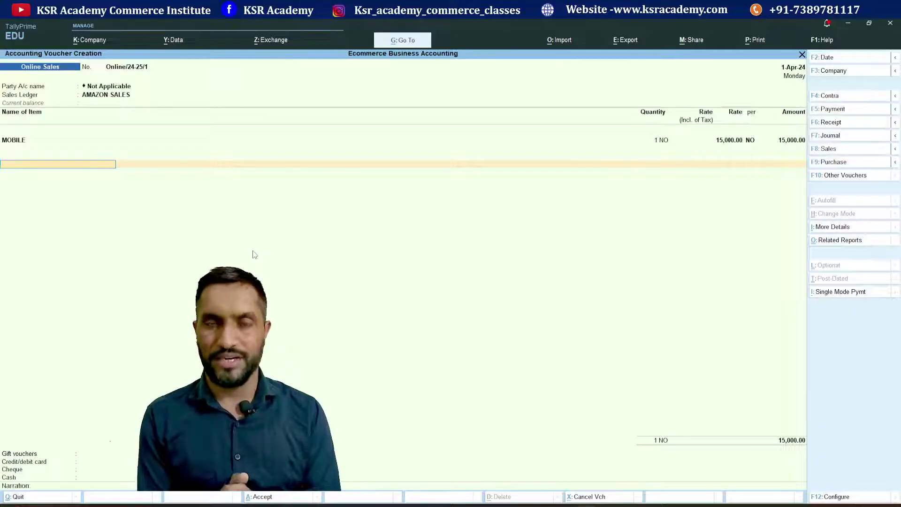
- Create a new ledger named Output CGST under Duties & Taxes
{"action": "key", "text": "ctrl"}
{"action": "key", "text": "alt+c"}
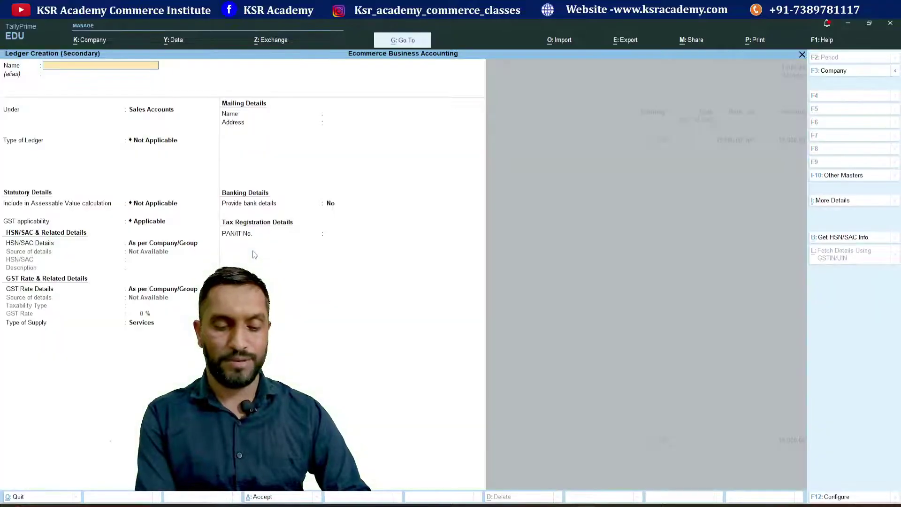
{"action": "type", "text": "Output CGS"}
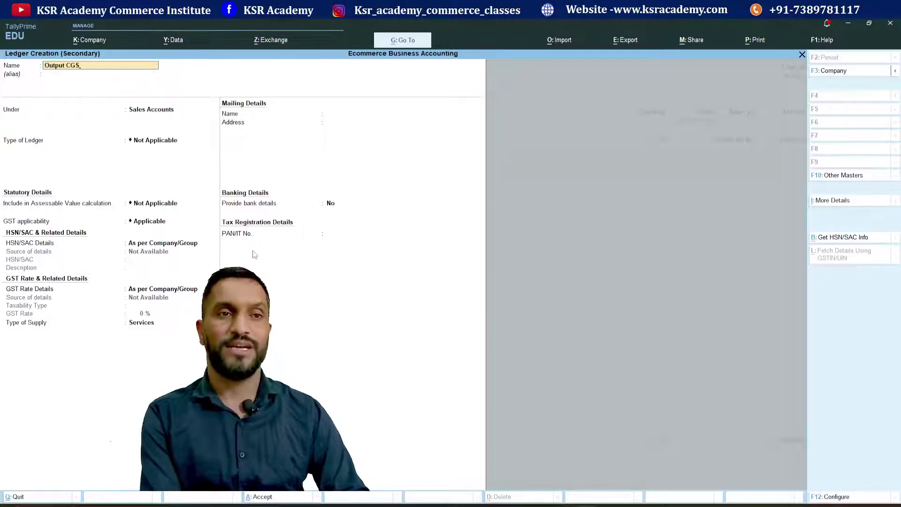
{"action": "type", "text": "T"}
{"action": "key", "text": "Return"}
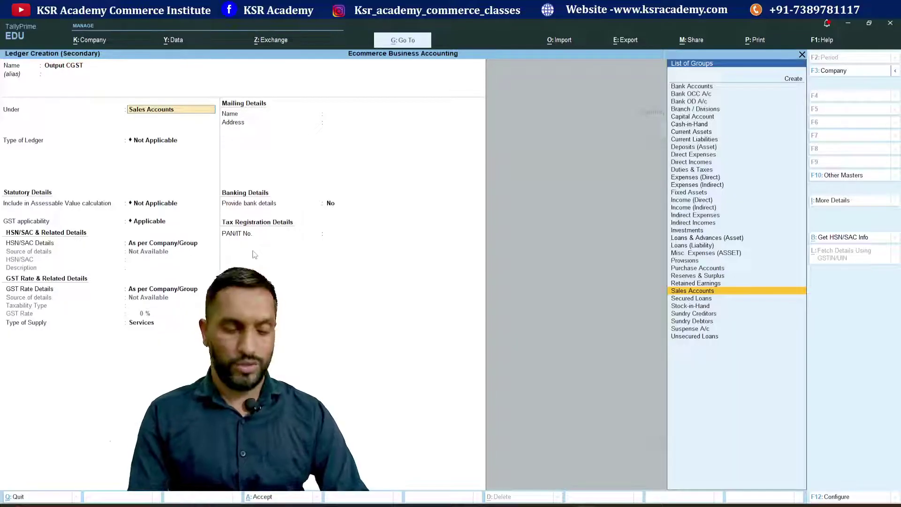
{"action": "type", "text": "du"}
{"action": "key", "text": "Return"}
- Set its duty type to GST and tax type CGST, leaving 0 % and no rounding
{"action": "key", "text": "Up"}
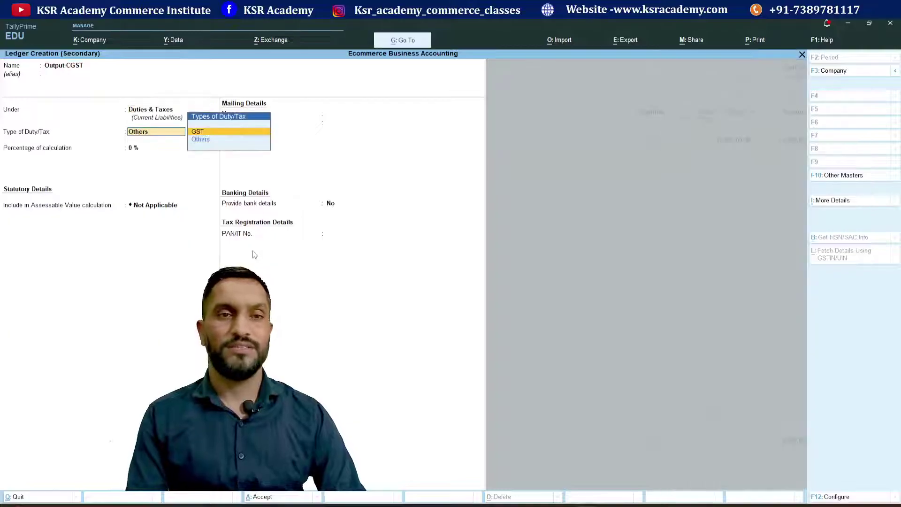
{"action": "key", "text": "Return"}
{"action": "key", "text": "Down"}
{"action": "key", "text": "Down"}
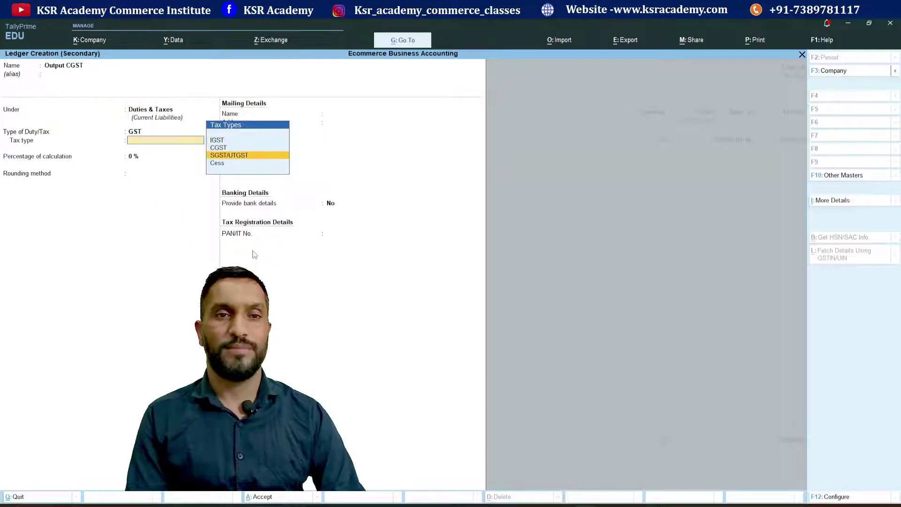
{"action": "key", "text": "Up"}
{"action": "key", "text": "Return"}
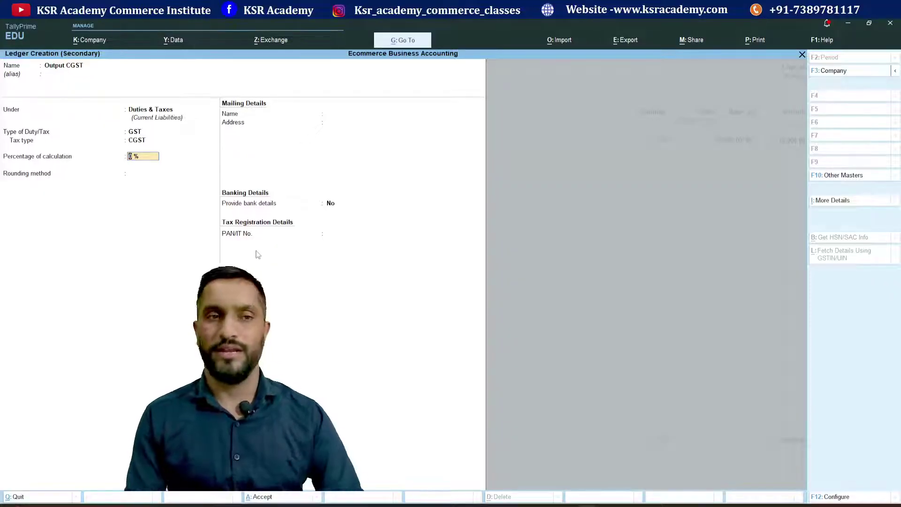
{"action": "key", "text": "Return"}
{"action": "key", "text": "Return"}
{"action": "key", "text": "Return"}
{"action": "key", "text": "Return"}
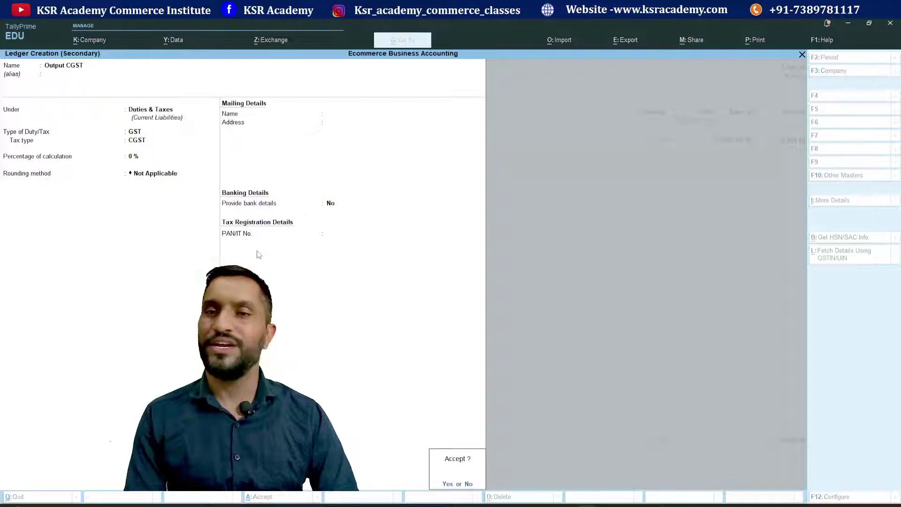
{"action": "key", "text": "Return"}
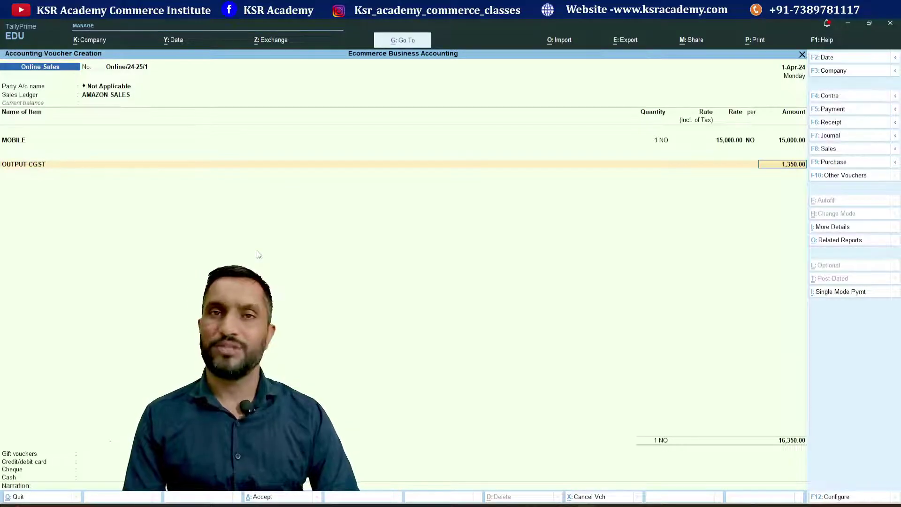
- Accept CGST 1,350.00, then create Output SGST (GST, SGST/UTGST) and add it at 1,350.00
{"action": "key", "text": "Return"}
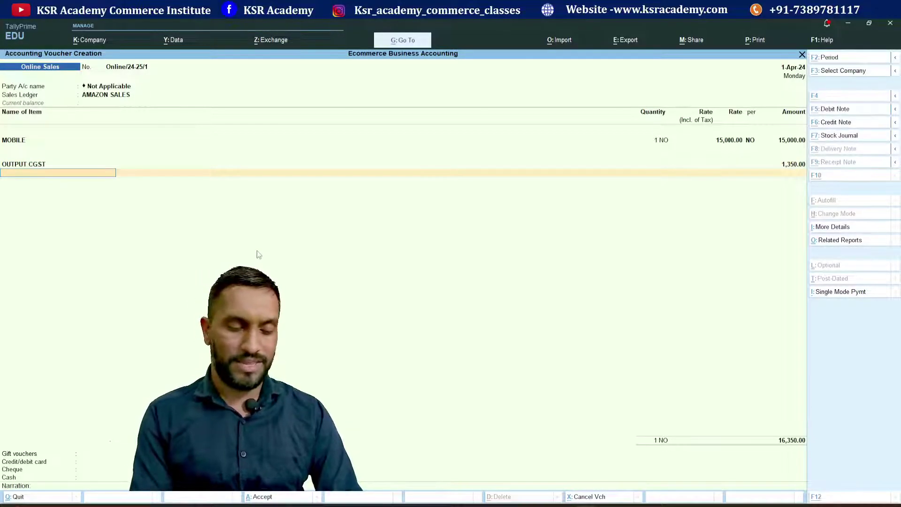
{"action": "key", "text": "alt+c"}
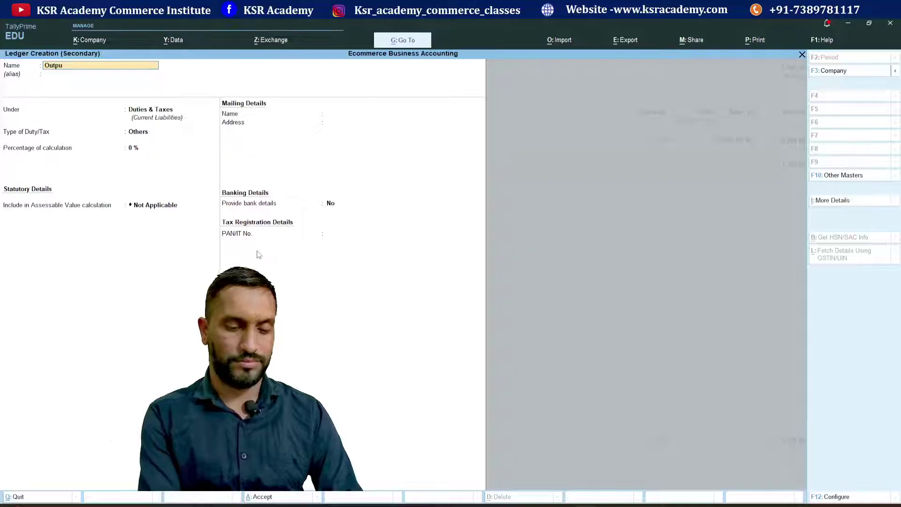
{"action": "key", "text": "Return"}
{"action": "key", "text": "Return"}
{"action": "key", "text": "Return"}
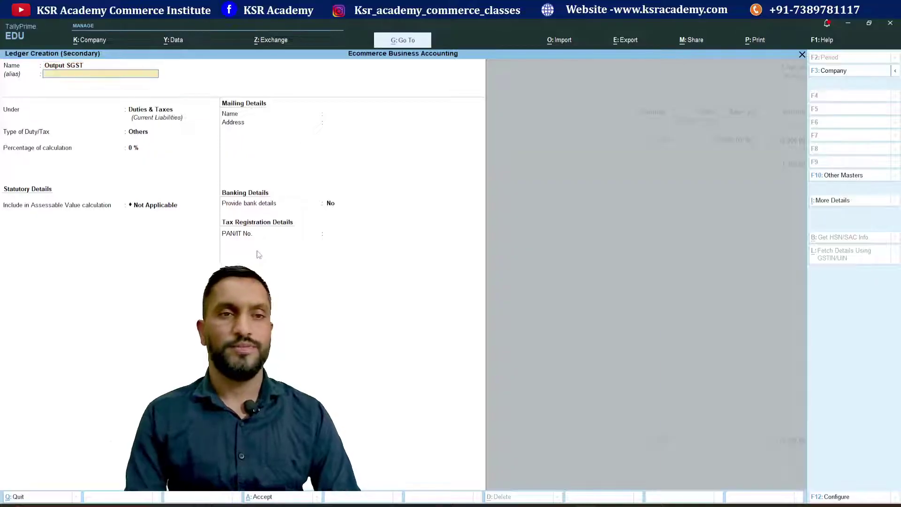
{"action": "key", "text": "Up"}
{"action": "key", "text": "Return"}
{"action": "key", "text": "Down"}
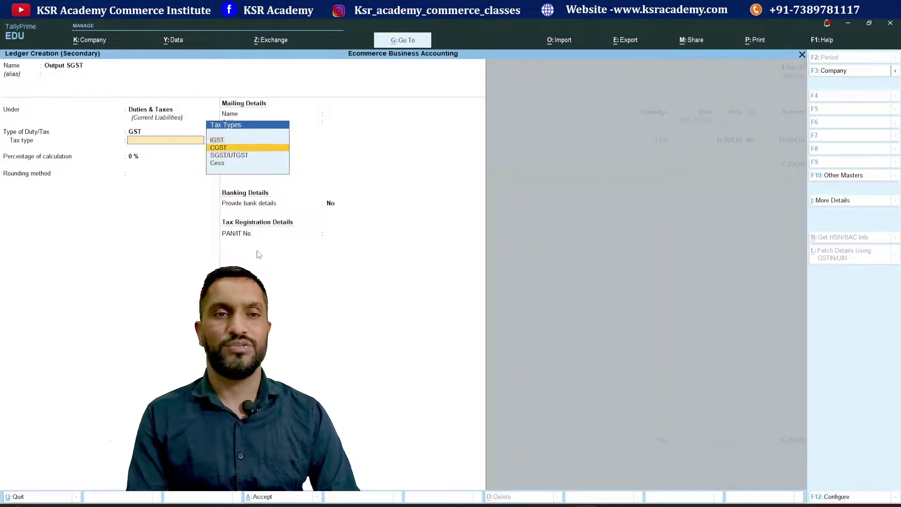
{"action": "key", "text": "Down"}
{"action": "key", "text": "Return"}
{"action": "key", "text": "Return"}
{"action": "key", "text": "Return"}
{"action": "key", "text": "Return"}
{"action": "key", "text": "Return"}
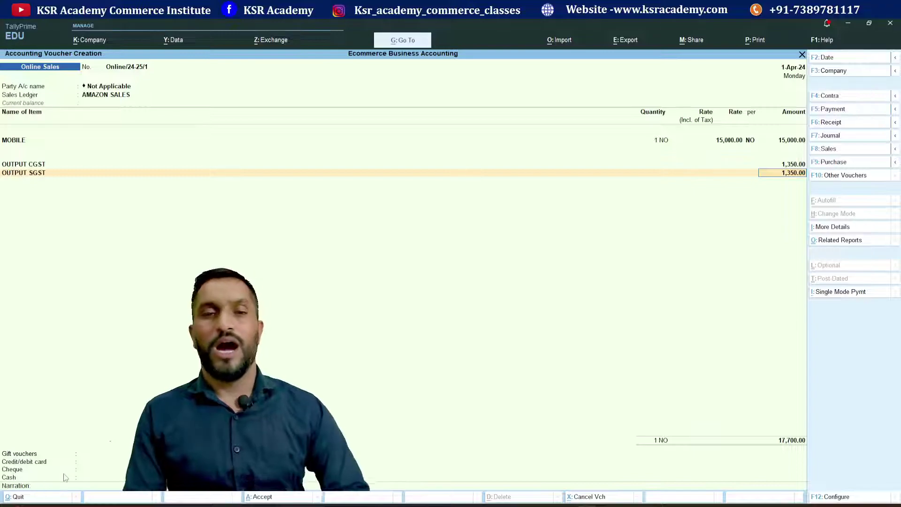
{"action": "key", "text": "Return"}
{"action": "key", "text": "Return"}
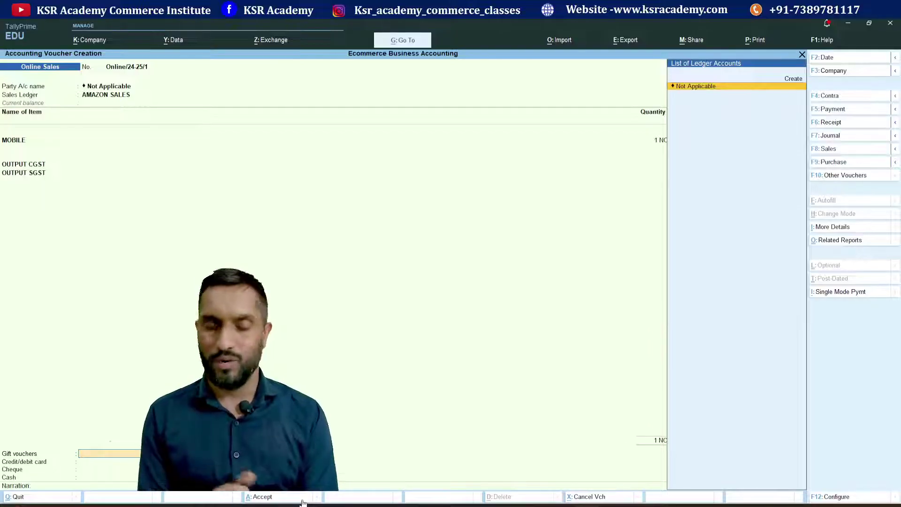
- Create an Amazon ledger under Sundry Debtors with bill-by-bill tracking on
{"action": "key", "text": "alt+c"}
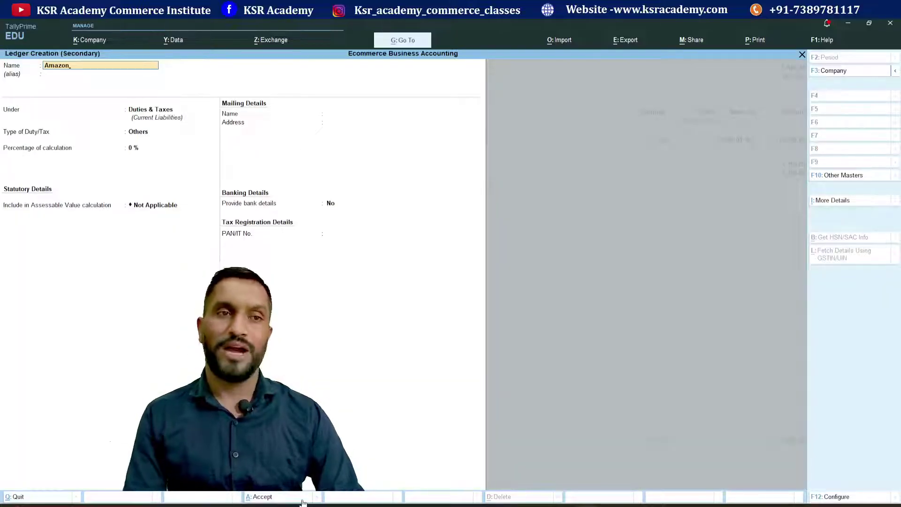
{"action": "key", "text": "Return"}
{"action": "key", "text": "Return"}
{"action": "type", "text": "Su"}
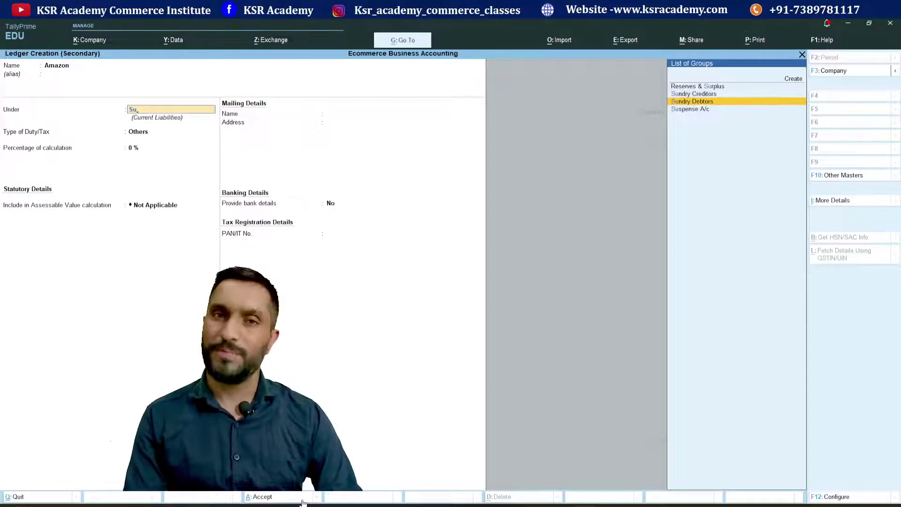
{"action": "key", "text": "Return"}
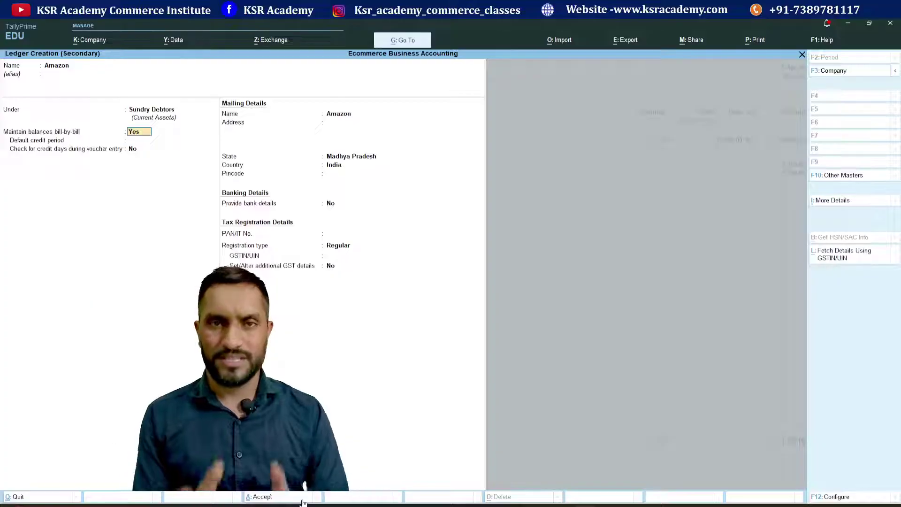
{"action": "key", "text": "Return"}
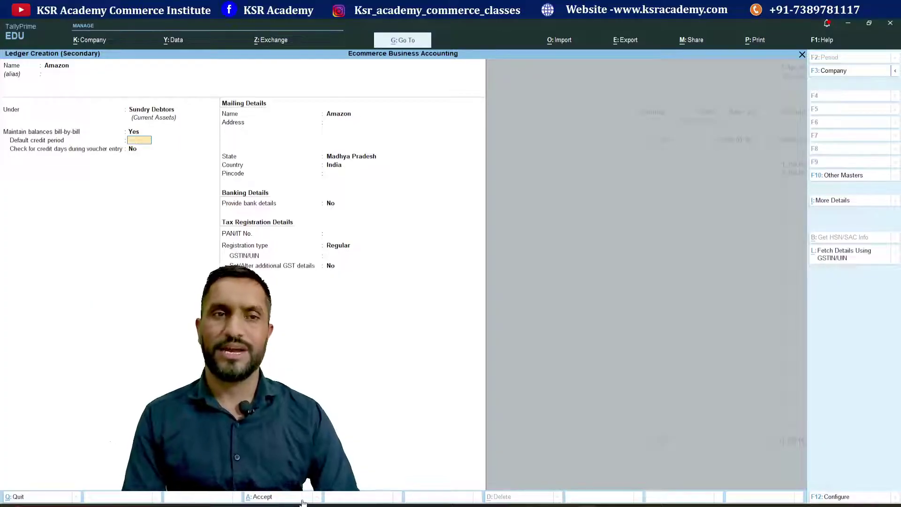
- Set the Amazon ledger's registration type to Unregistered/Consumer and save it
{"action": "key", "text": "Return"}
{"action": "key", "text": "Return"}
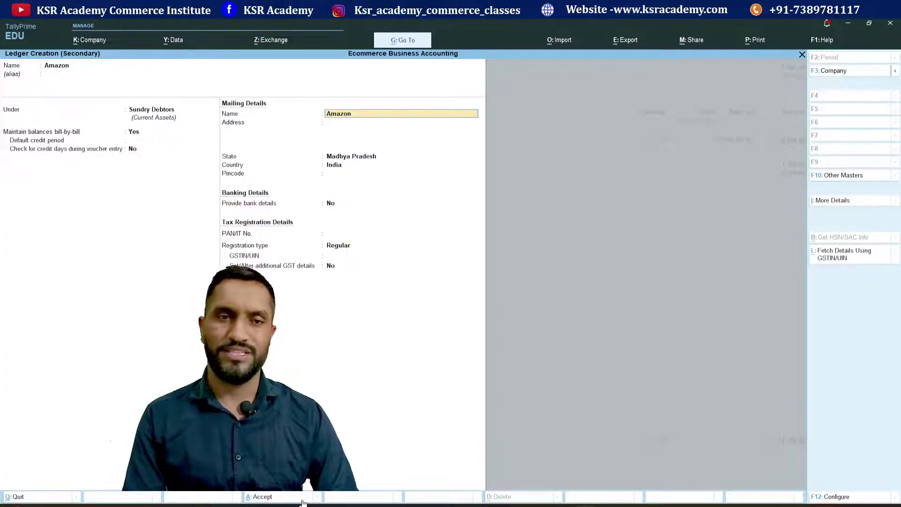
{"action": "key", "text": "Return"}
{"action": "key", "text": "Return"}
{"action": "key", "text": "Return"}
{"action": "key", "text": "Return"}
{"action": "key", "text": "Return"}
{"action": "key", "text": "Return"}
{"action": "key", "text": "Return"}
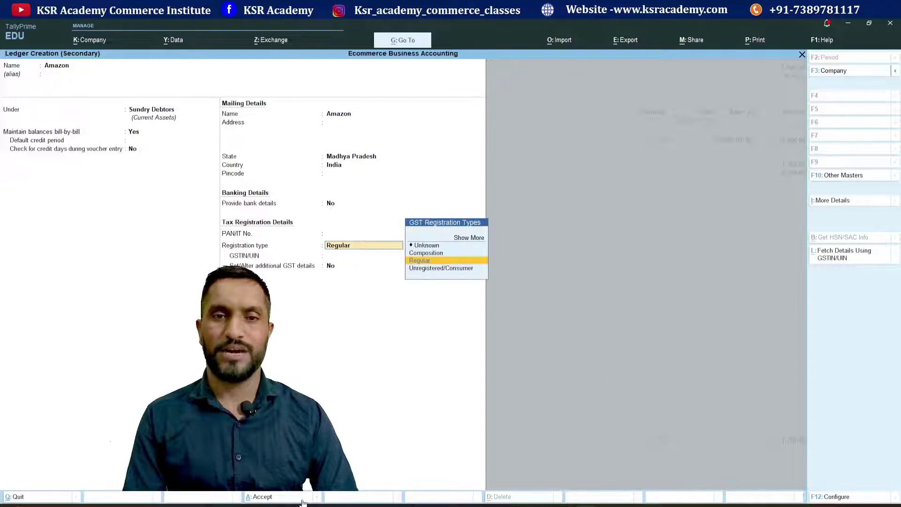
{"action": "key", "text": "Down"}
{"action": "key", "text": "Return"}
{"action": "key", "text": "Return"}
{"action": "key", "text": "Return"}
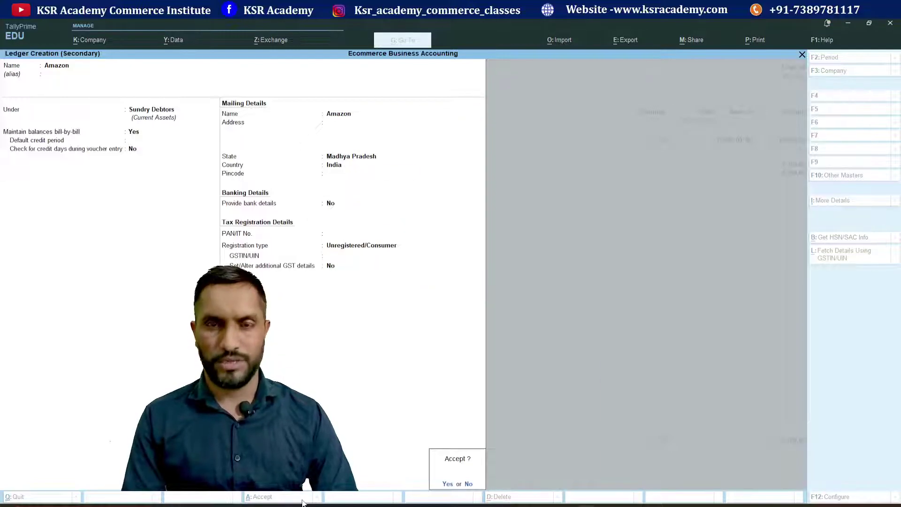
{"action": "key", "text": "Return"}
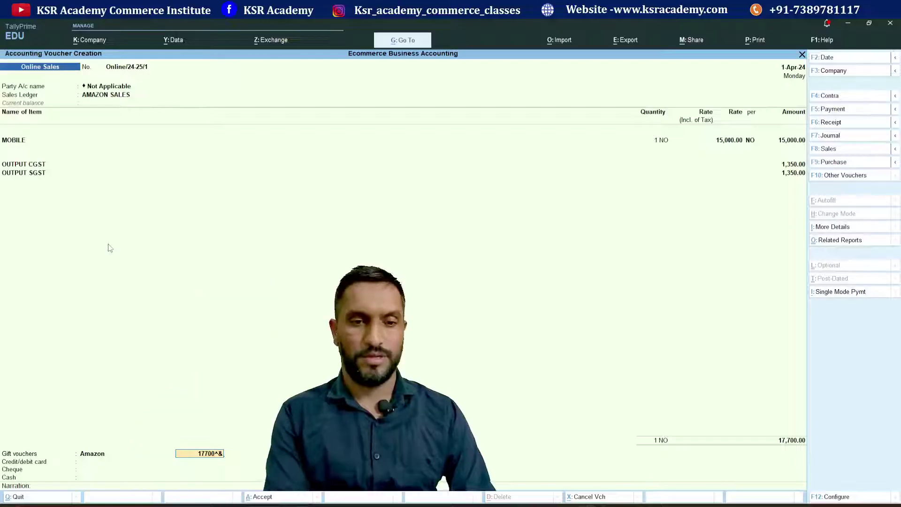
- Correct the Amazon gift voucher amount to 17,700 and accept voucher Online/24-25/1
{"action": "key", "text": "BackSpace"}
{"action": "key", "text": "BackSpace"}
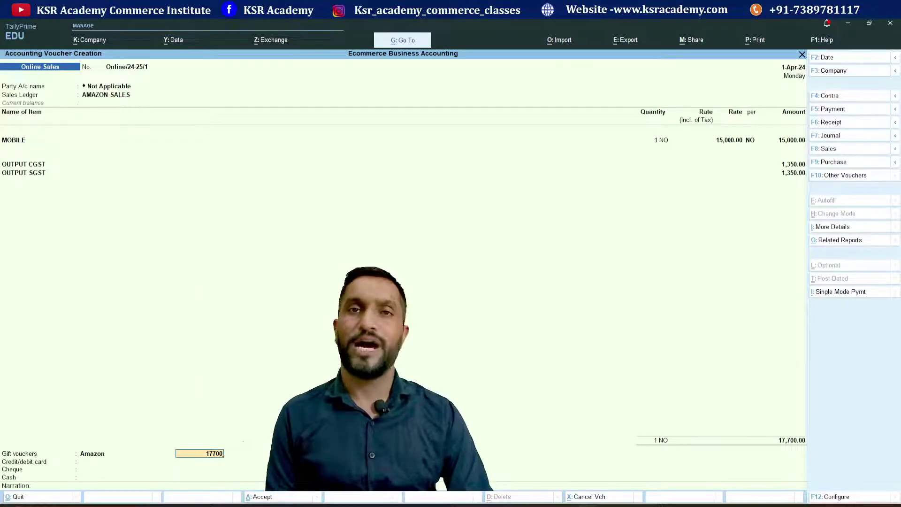
{"action": "key", "text": "Return"}
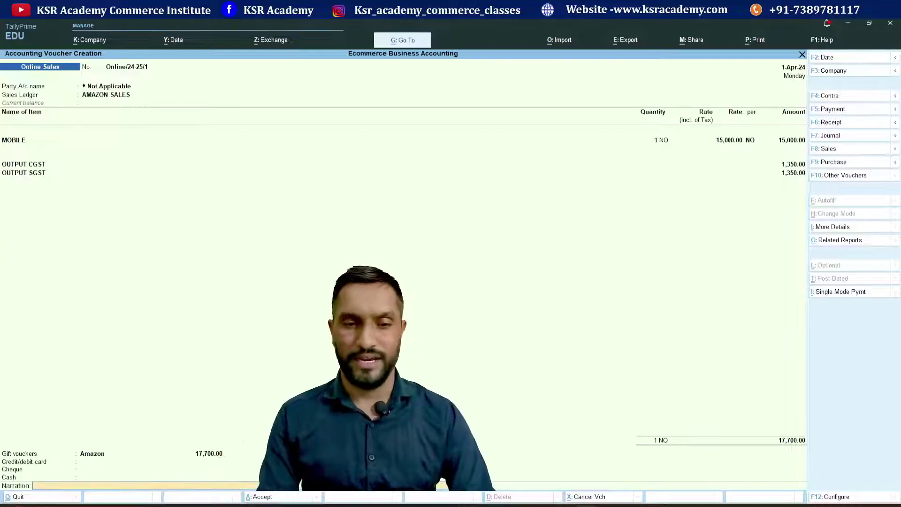
{"action": "key", "text": "Return"}
{"action": "key", "text": "Return"}
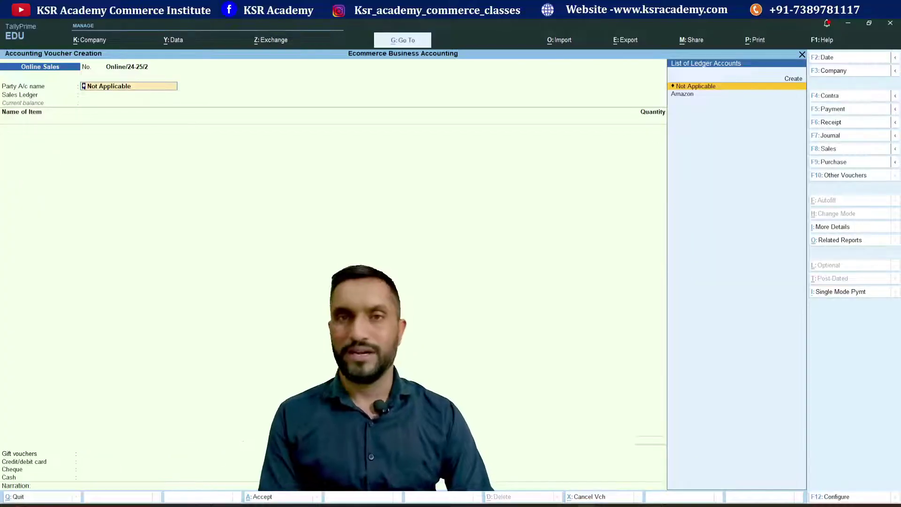
{"action": "key", "text": "Escape"}
- Check Profit & Loss, drilling into Sales Accounts to confirm 15,000 under AMAZON SALES
{"action": "key", "text": "Return"}
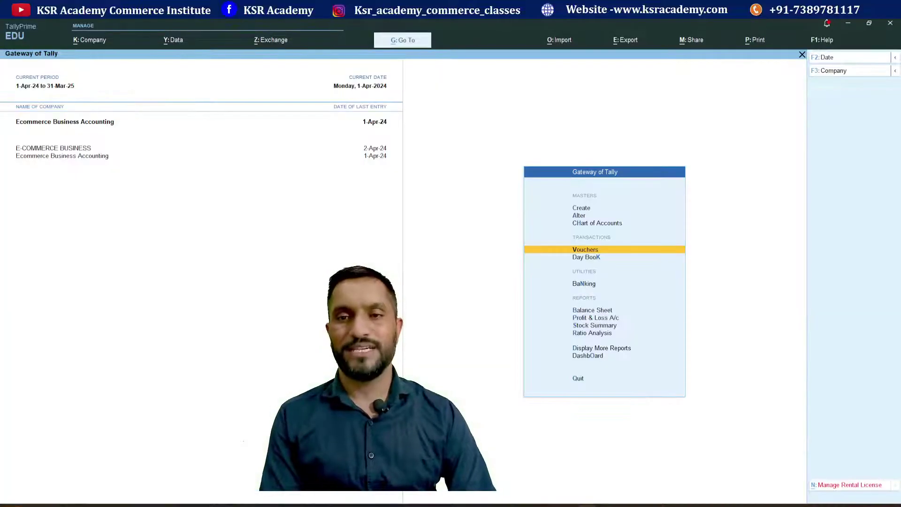
{"action": "key", "text": "Down"}
{"action": "key", "text": "Down"}
{"action": "key", "text": "Down"}
{"action": "key", "text": "Down"}
{"action": "key", "text": "Return"}
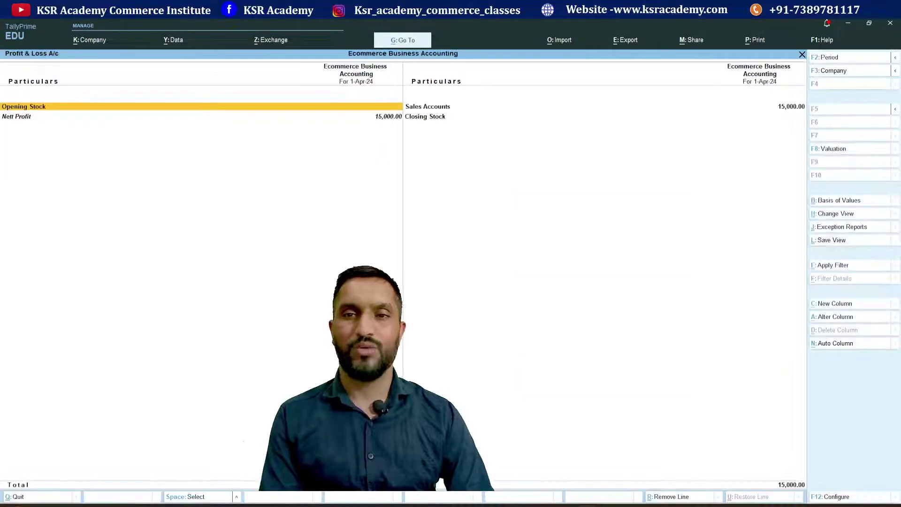
{"action": "key", "text": "Right"}
{"action": "key", "text": "Return"}
{"action": "key", "text": "Return"}
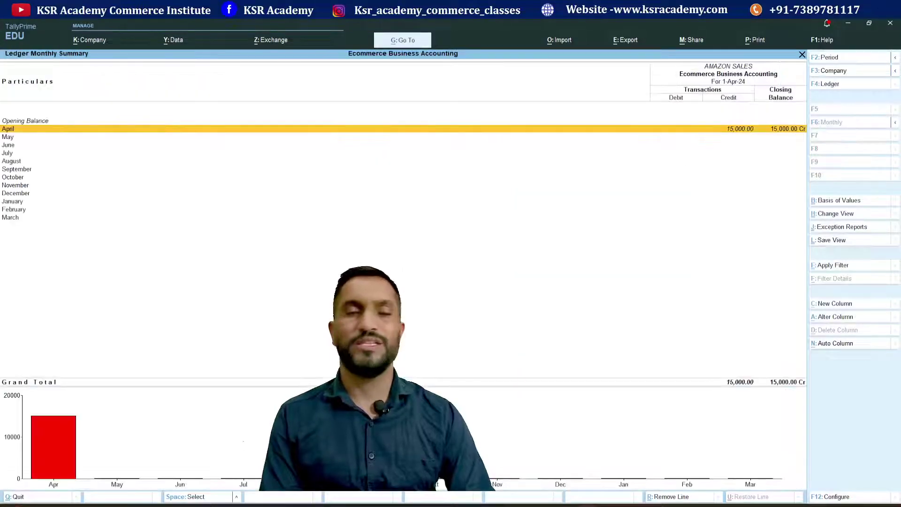
{"action": "key", "text": "Escape"}
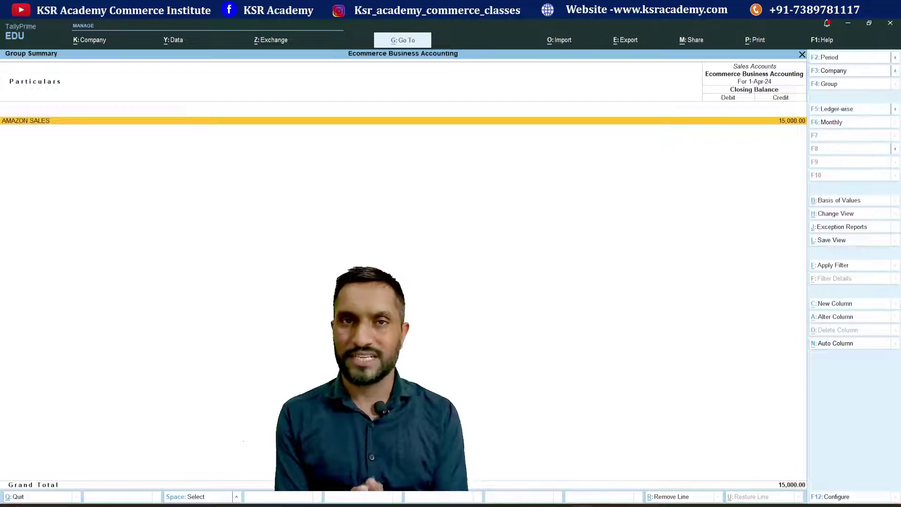
{"action": "key", "text": "Escape"}
{"action": "key", "text": "Escape"}
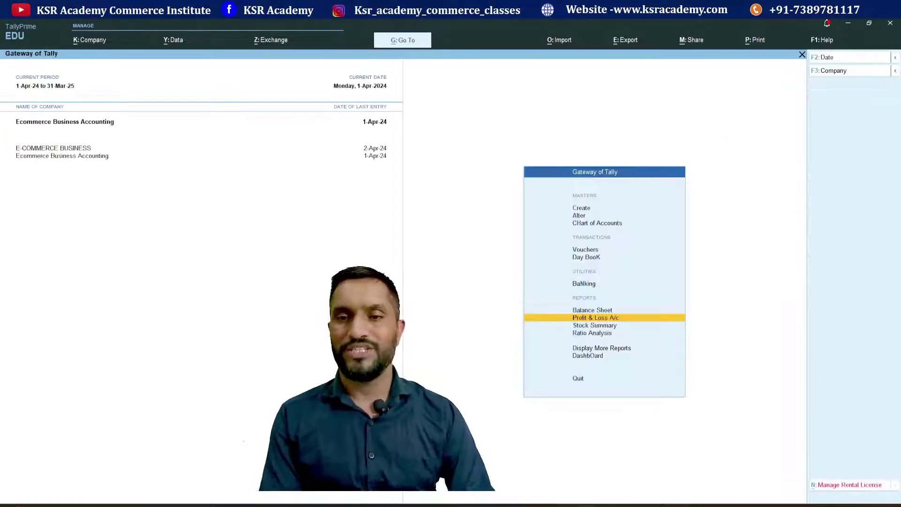
- Check Balance Sheet > Current Assets > Sundry Debtors for Amazon's 17,700 balance, then return to the Gateway
{"action": "key", "text": "b"}
{"action": "key", "text": "Right"}
{"action": "key", "text": "Return"}
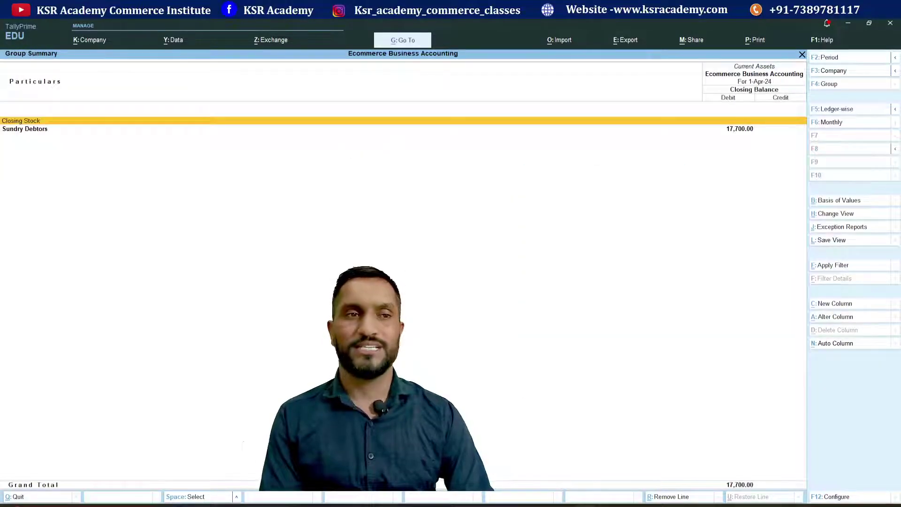
{"action": "key", "text": "Down"}
{"action": "key", "text": "Return"}
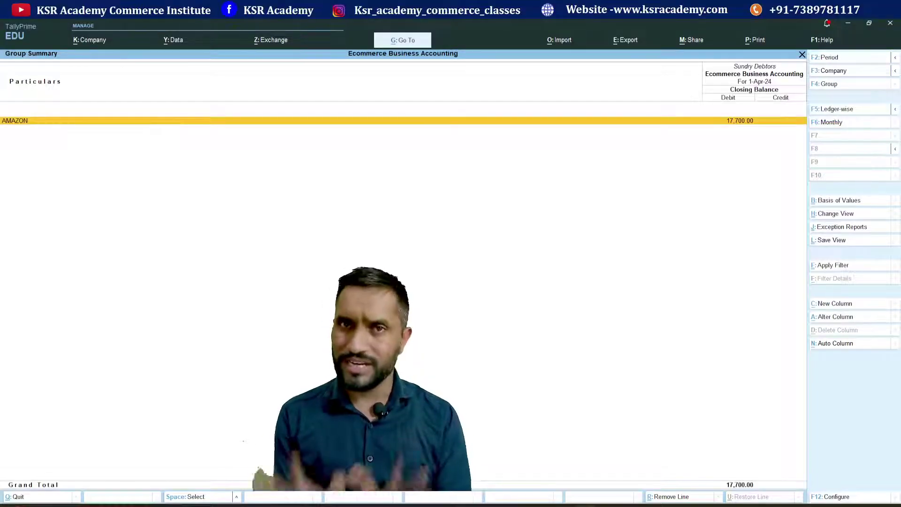
{"action": "key", "text": "Escape"}
{"action": "key", "text": "Escape"}
{"action": "key", "text": "Escape"}
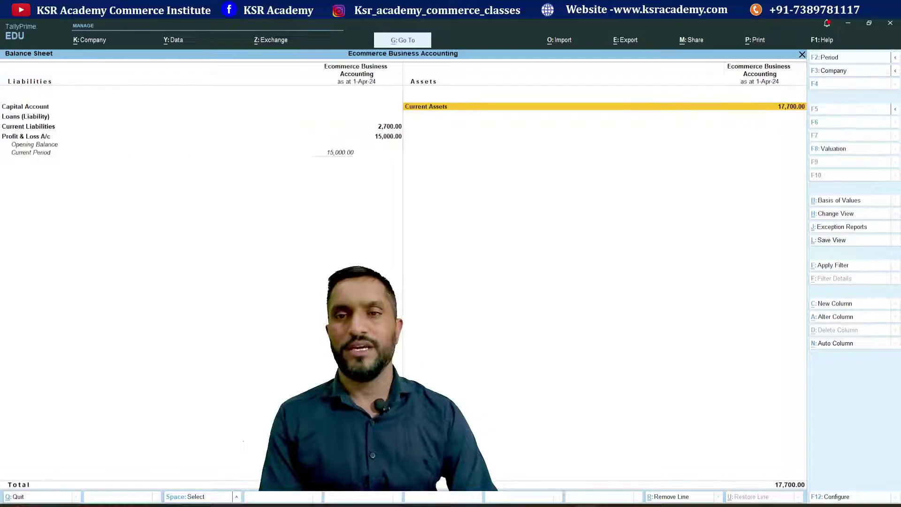
{"action": "key", "text": "Down"}
{"action": "key", "text": "Down"}
{"action": "key", "text": "Down"}
{"action": "key", "text": "Down"}
{"action": "key", "text": "Down"}
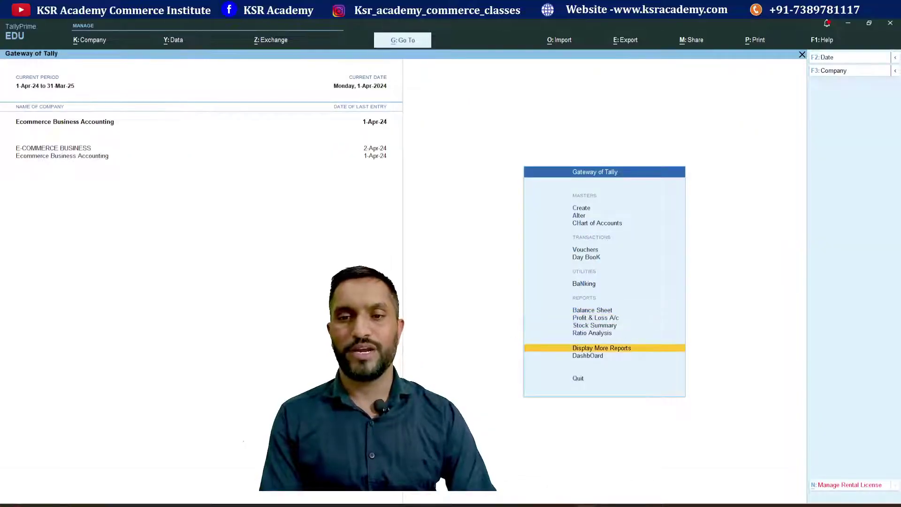
- Open the GSTR-1 return via Statutory Reports > GST Reports
{"action": "key", "text": "Up"}
{"action": "key", "text": "Return"}
{"action": "key", "text": "Down"}
{"action": "key", "text": "Down"}
{"action": "key", "text": "Down"}
{"action": "key", "text": "Down"}
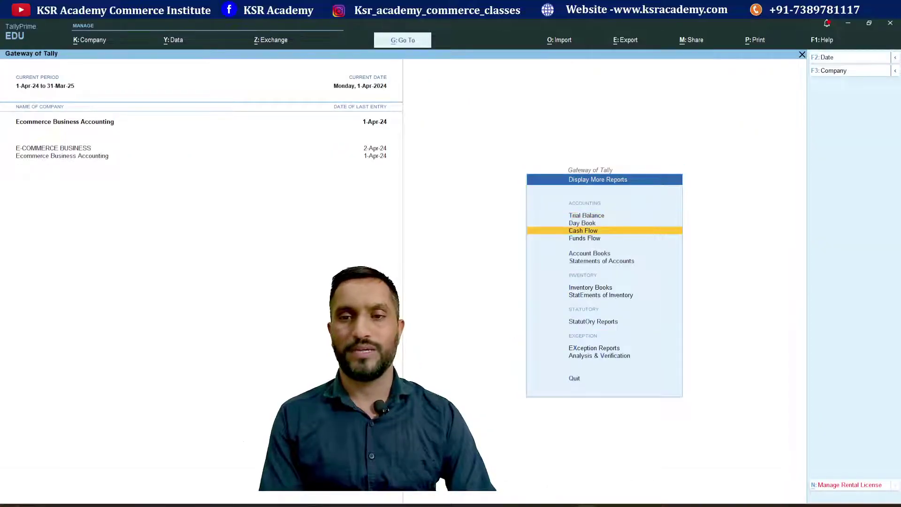
{"action": "key", "text": "Return"}
{"action": "key", "text": "Down"}
{"action": "key", "text": "Down"}
{"action": "key", "text": "Down"}
{"action": "key", "text": "Down"}
{"action": "key", "text": "Down"}
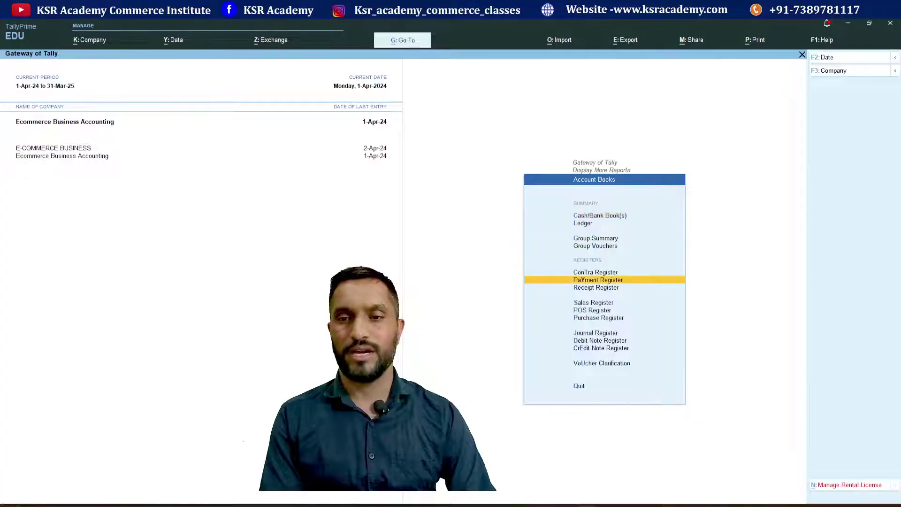
{"action": "key", "text": "Escape"}
{"action": "key", "text": "Down"}
{"action": "key", "text": "Down"}
{"action": "key", "text": "Down"}
{"action": "key", "text": "Down"}
{"action": "key", "text": "Return"}
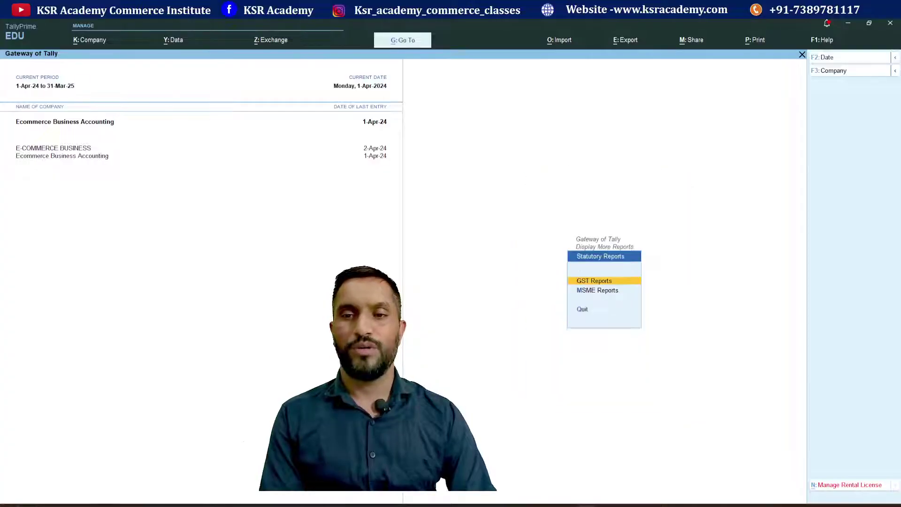
{"action": "key", "text": "Return"}
{"action": "key", "text": "Down"}
{"action": "key", "text": "Return"}
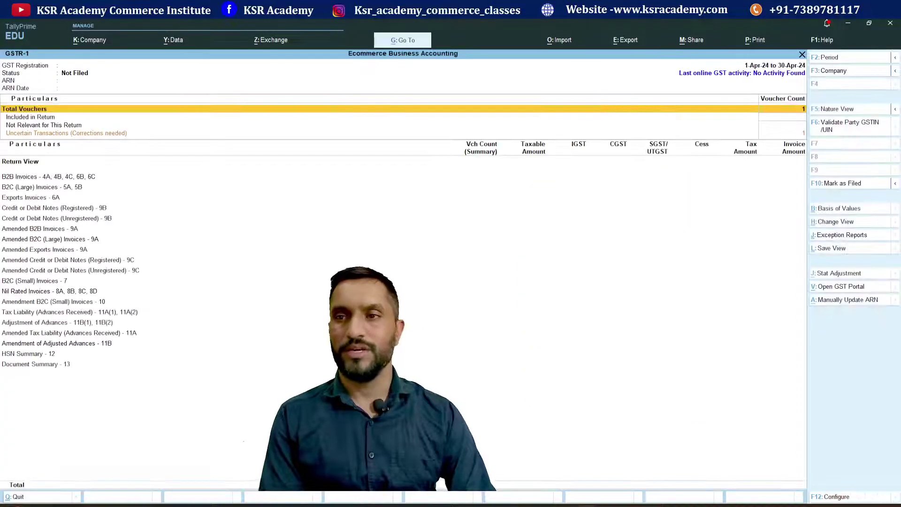
- Resolve the uncertain transaction by setting the company's registration type to Regular and pasting its GSTIN
{"action": "key", "text": "Down"}
{"action": "key", "text": "Down"}
{"action": "key", "text": "Down"}
{"action": "key", "text": "Return"}
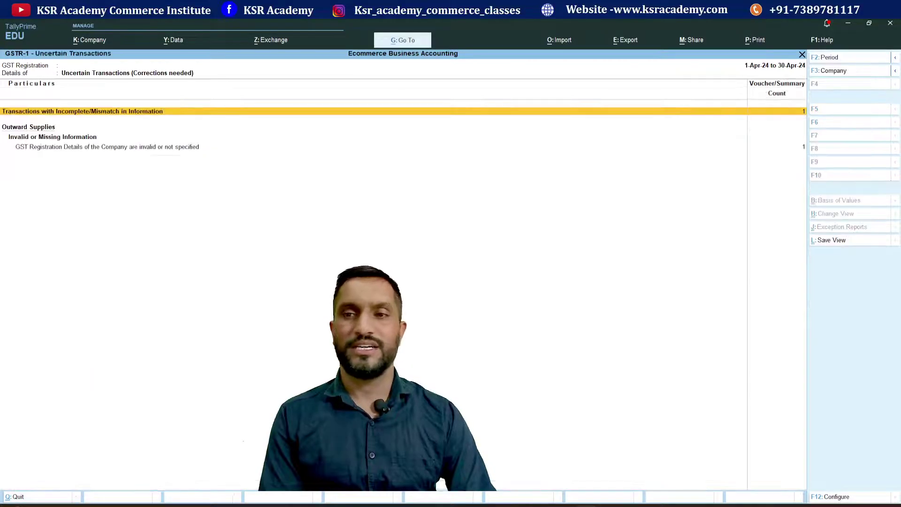
{"action": "key", "text": "Down"}
{"action": "key", "text": "Down"}
{"action": "key", "text": "Return"}
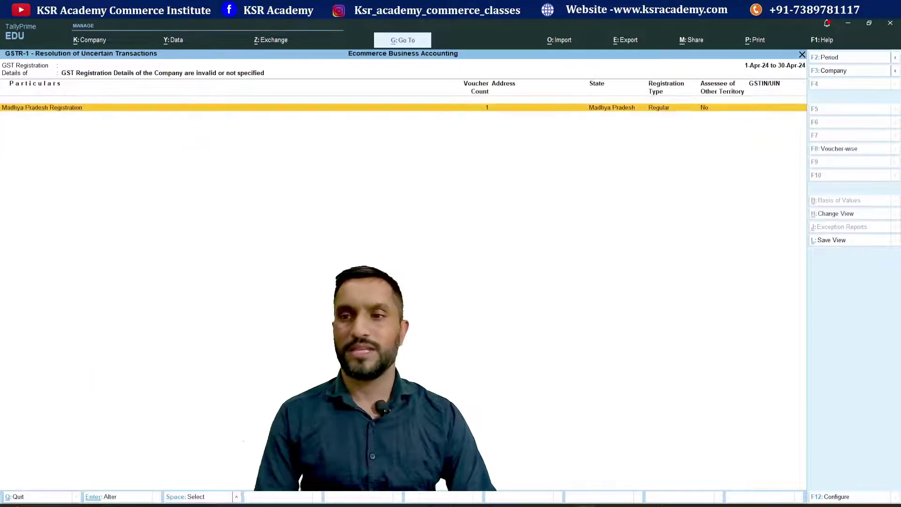
{"action": "key", "text": "Return"}
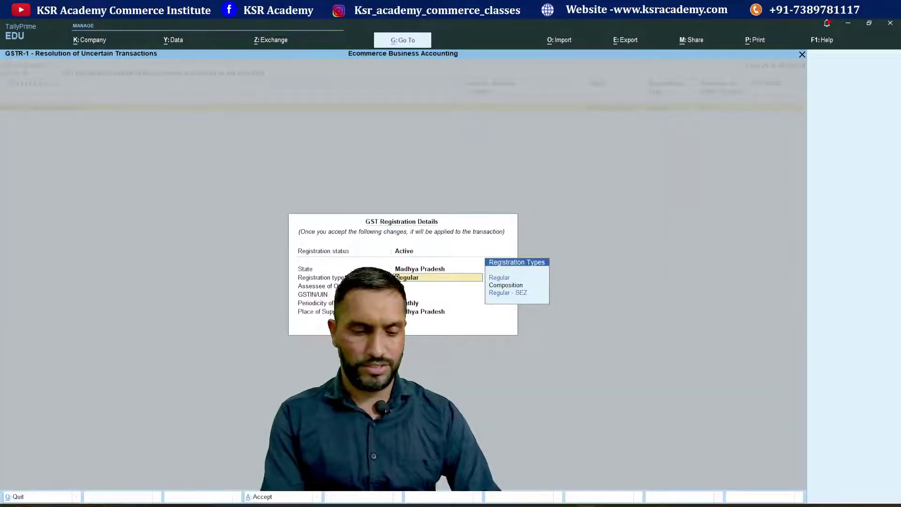
{"action": "key", "text": "Down"}
{"action": "key", "text": "Return"}
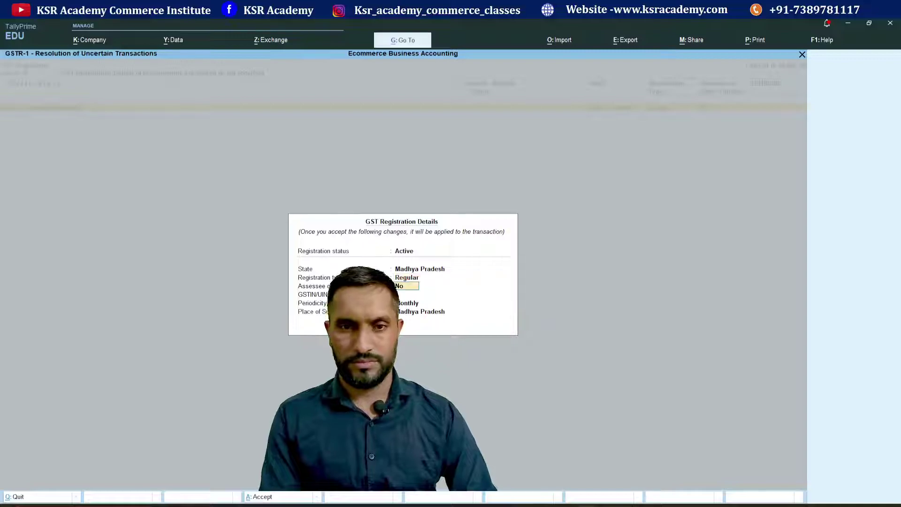
{"action": "key", "text": "Return"}
{"action": "key", "text": "Return"}
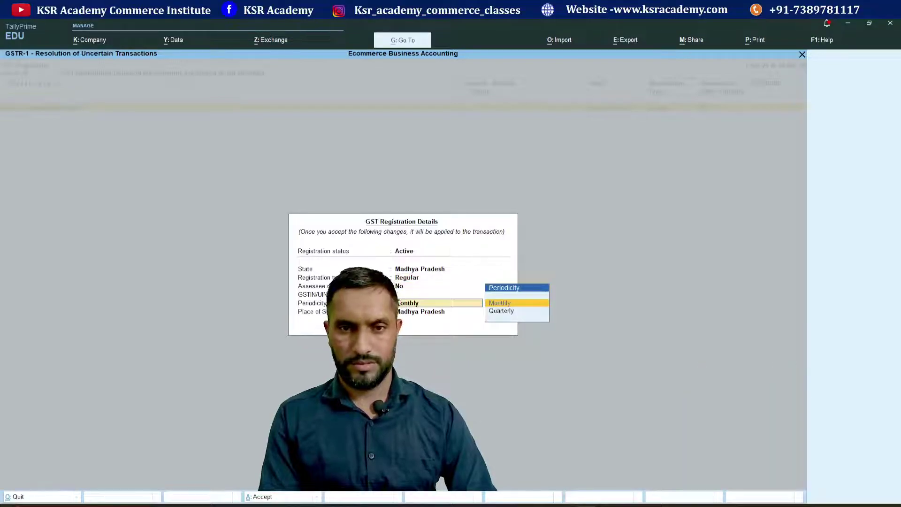
{"action": "key", "text": "BackSpace"}
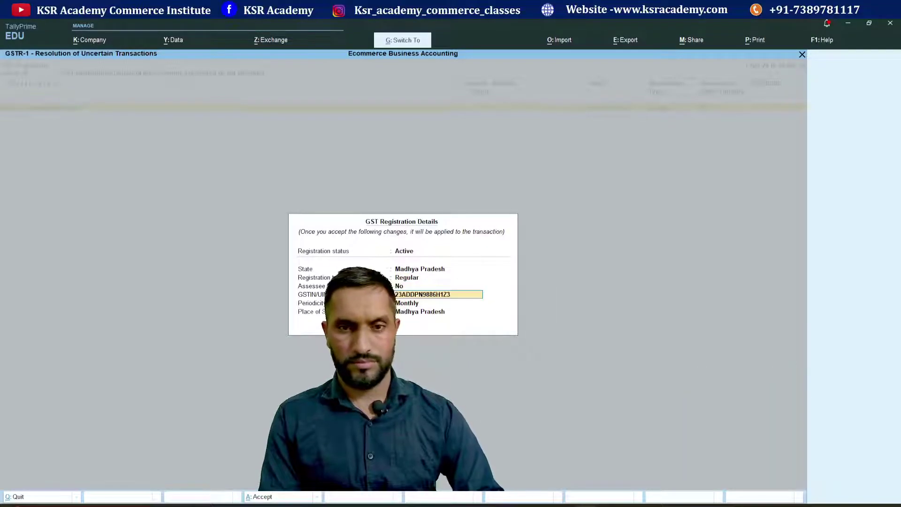
{"action": "key", "text": "Return"}
{"action": "key", "text": "Return"}
{"action": "key", "text": "Return"}
{"action": "key", "text": "Return"}
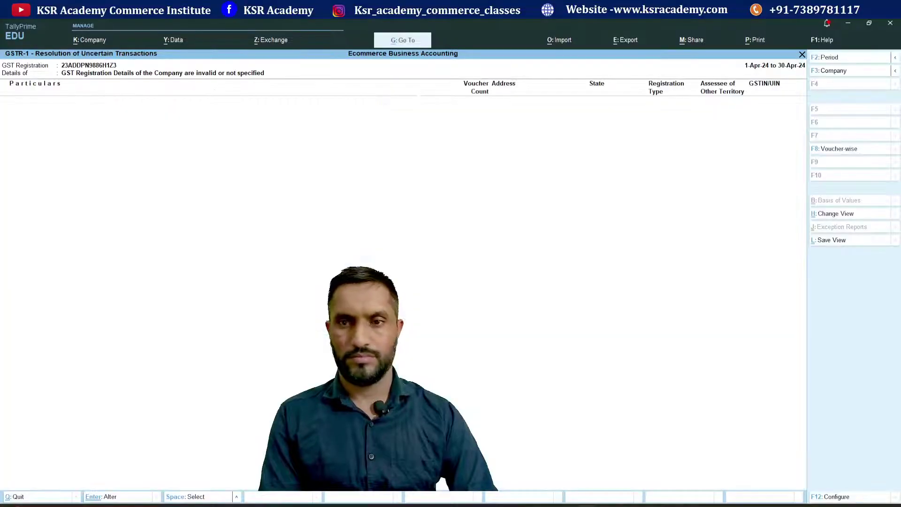
{"action": "key", "text": "Escape"}
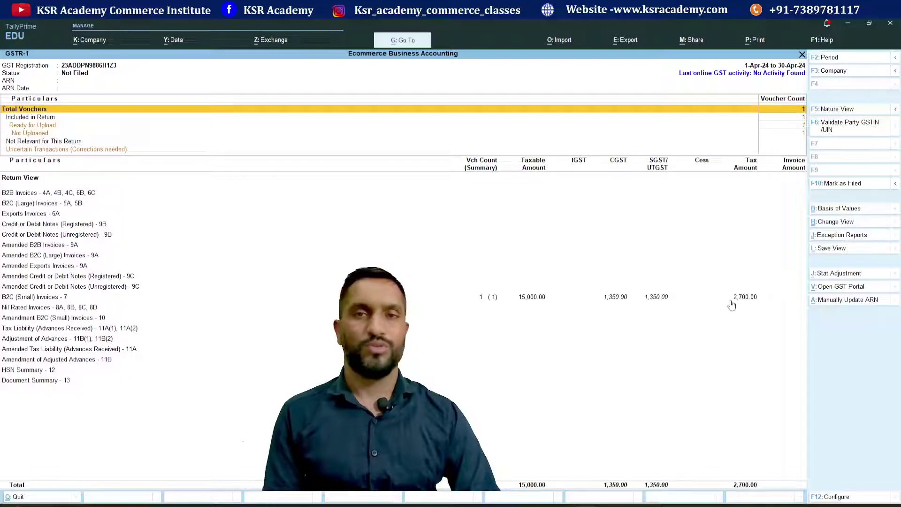
- Close GSTR-1 and the reports, then return to the Gateway and begin a new Online Sales voucher
{"action": "key", "text": "Escape"}
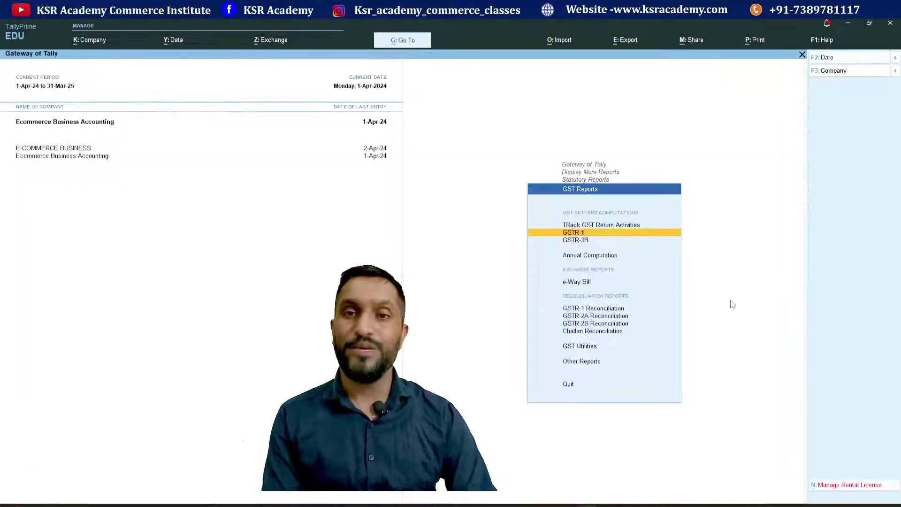
{"action": "key", "text": "Escape"}
{"action": "key", "text": "Escape"}
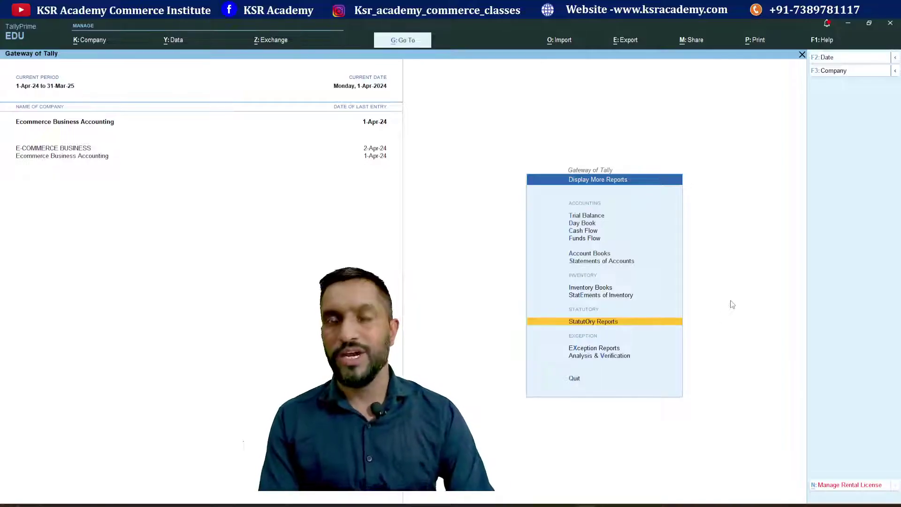
{"action": "key", "text": "Escape"}
{"action": "key", "text": "Escape"}
{"action": "key", "text": "Escape"}
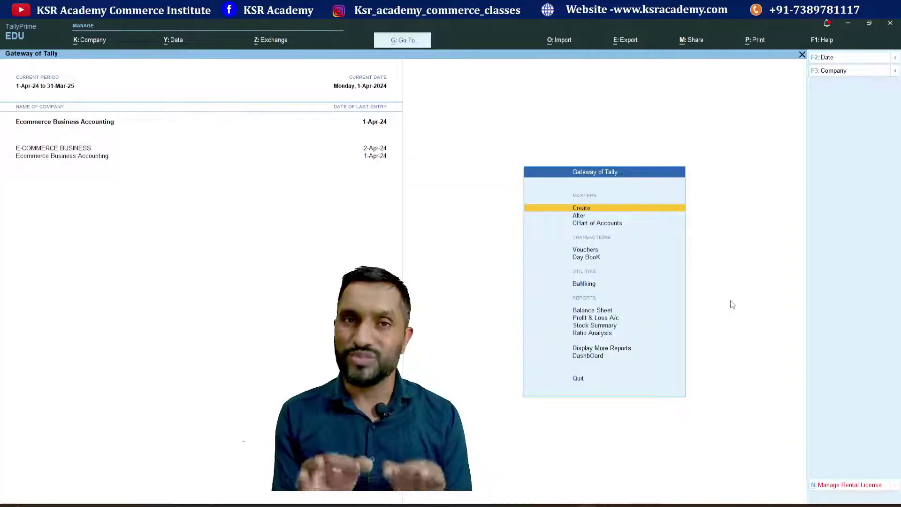
{"action": "key", "text": "Down"}
{"action": "key", "text": "Down"}
{"action": "key", "text": "Down"}
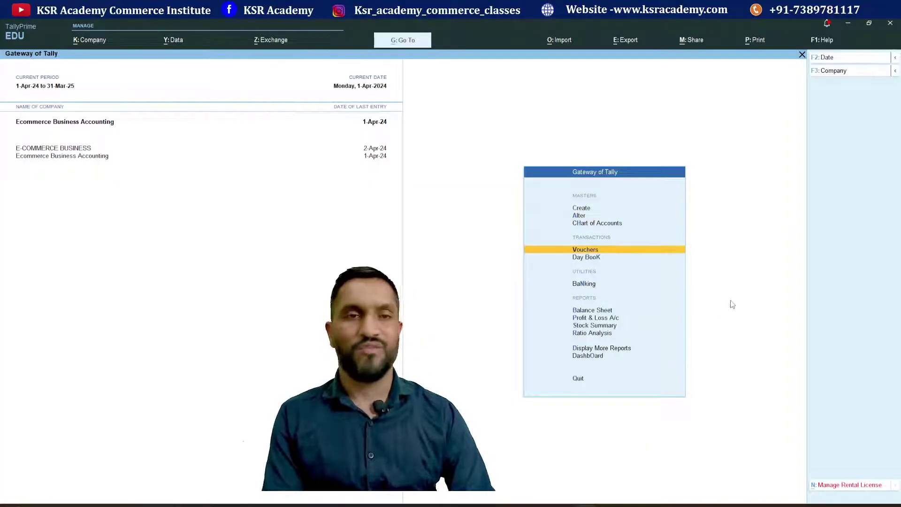
{"action": "key", "text": "Return"}
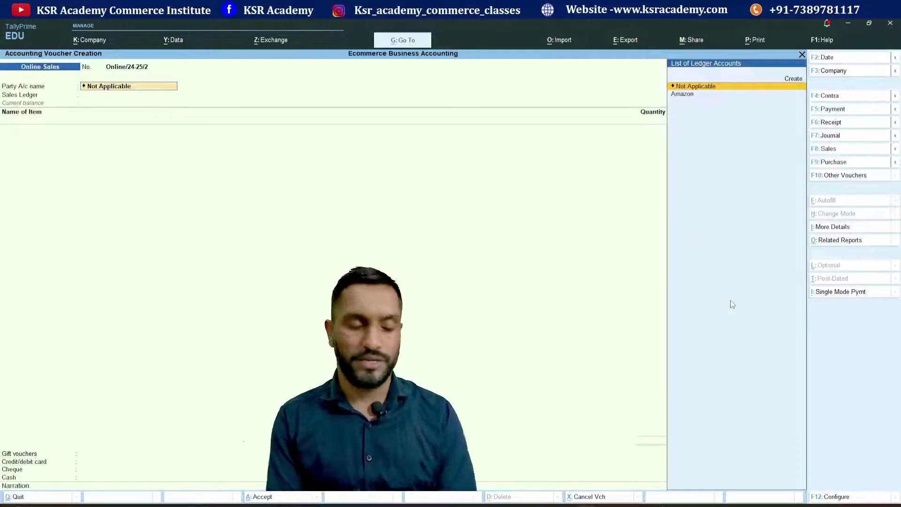
- Create the B2B party's debtor ledger with its pasted GSTIN and accept the party details
{"action": "key", "text": "alt+c"}
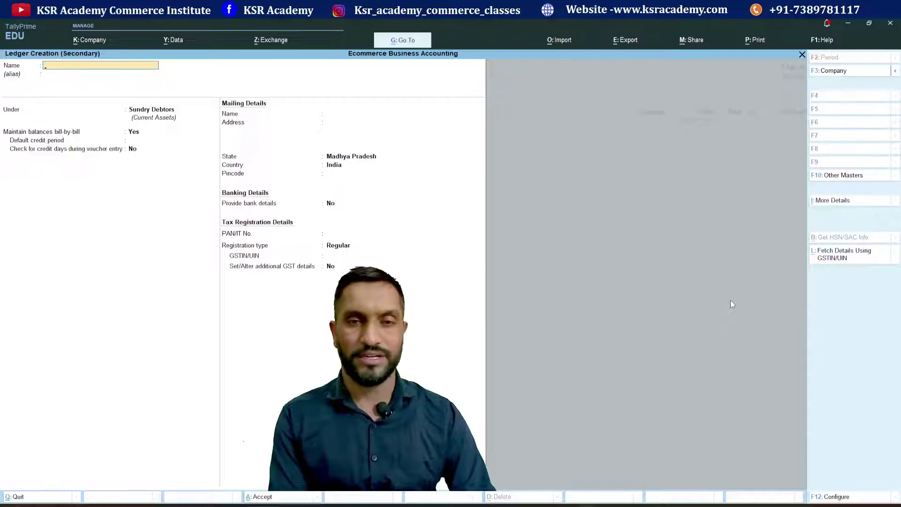
{"action": "type", "text": "Pwan"}
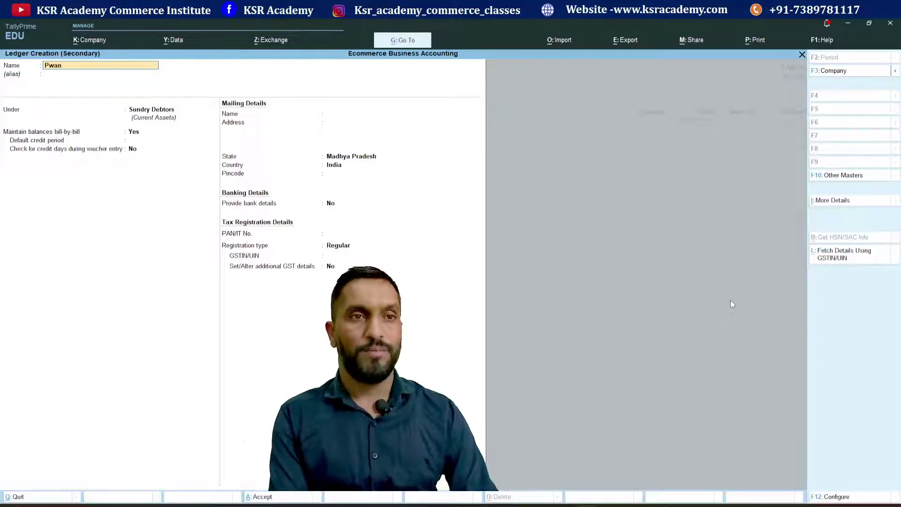
{"action": "type", "text": "w"}
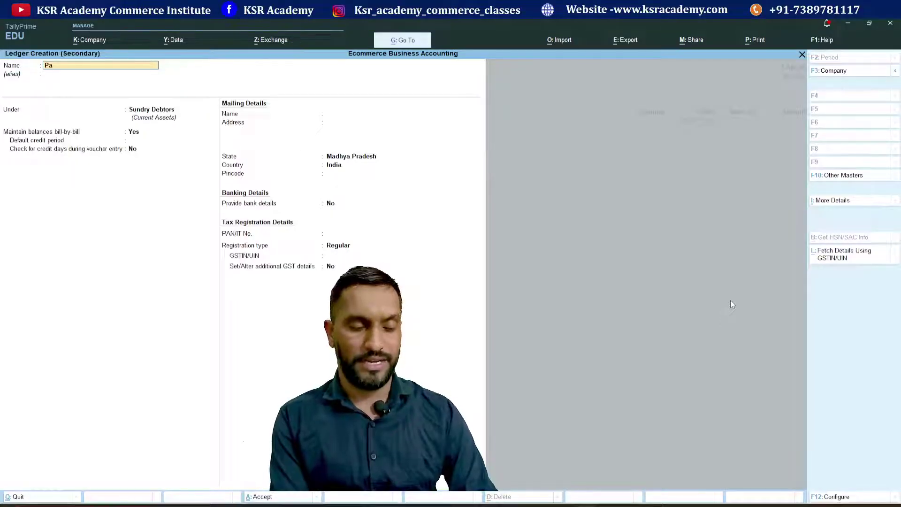
{"action": "key", "text": "Return"}
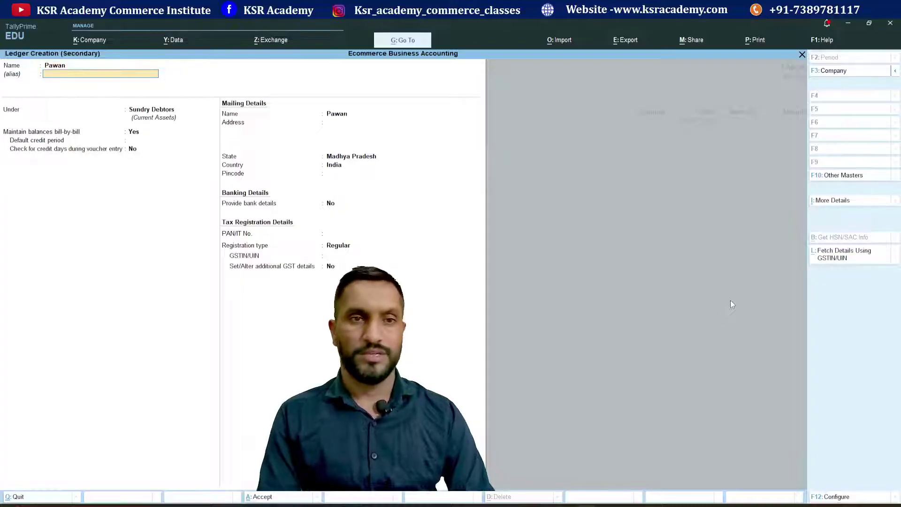
{"action": "key", "text": "Return"}
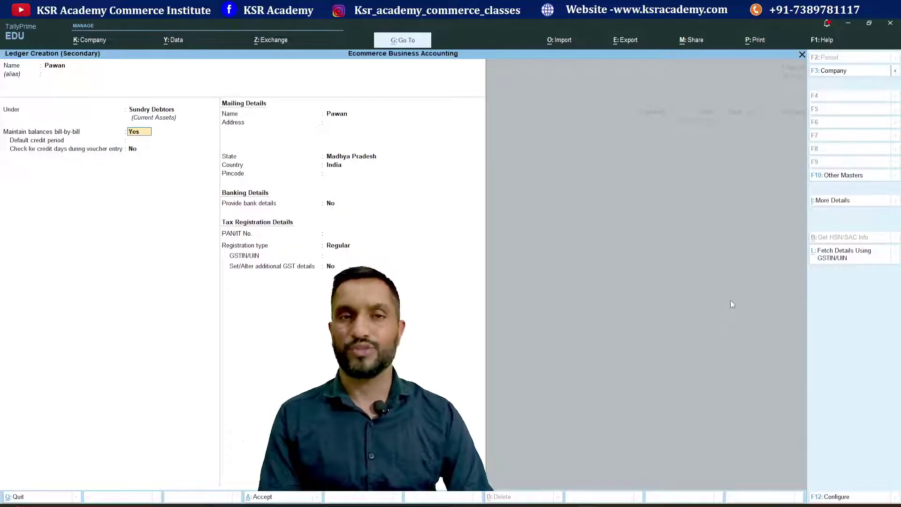
{"action": "key", "text": "Return"}
{"action": "key", "text": "Return"}
{"action": "key", "text": "Return"}
{"action": "key", "text": "Return"}
{"action": "key", "text": "Return"}
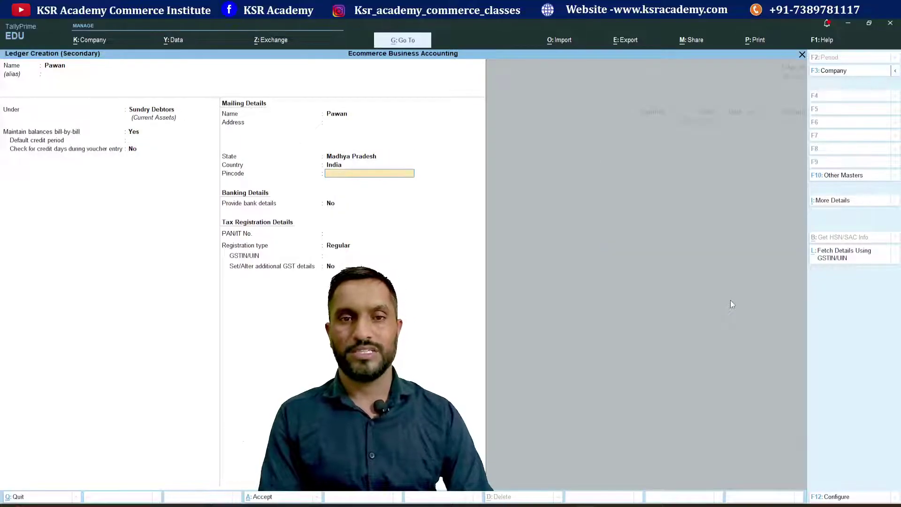
{"action": "key", "text": "Return"}
{"action": "key", "text": "Return"}
{"action": "key", "text": "Return"}
{"action": "key", "text": "Return"}
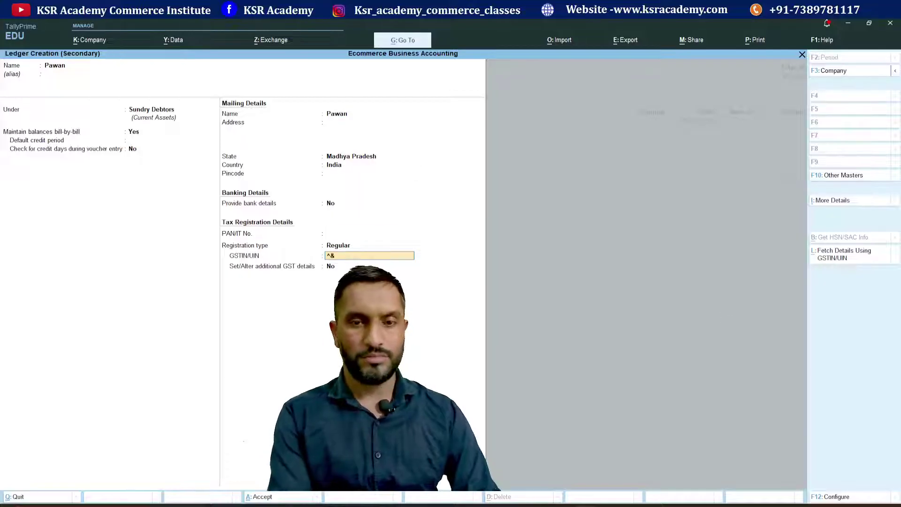
{"action": "key", "text": "ctrl"}
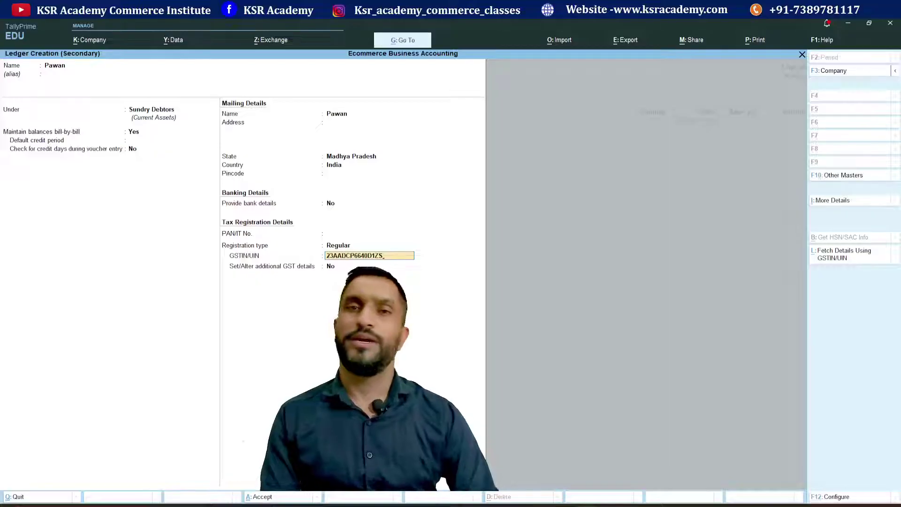
{"action": "key", "text": "Return"}
{"action": "key", "text": "Return"}
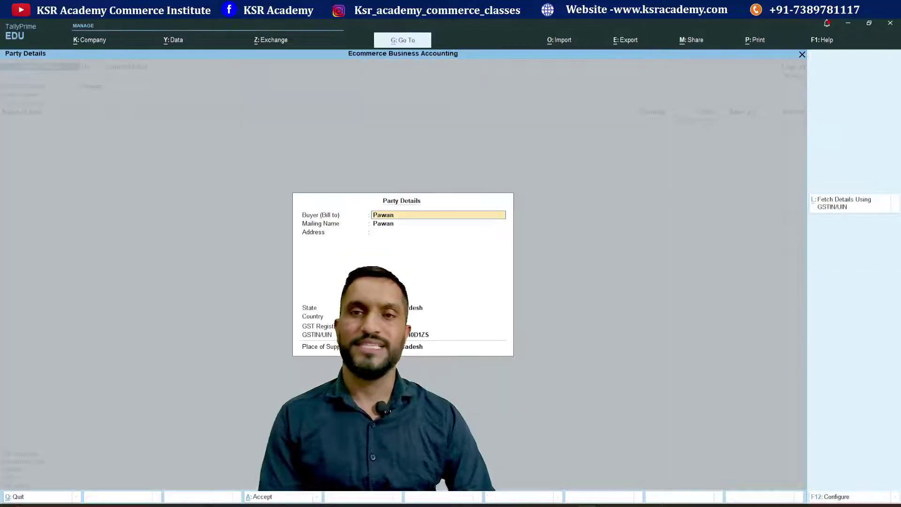
{"action": "key", "text": "Return"}
{"action": "key", "text": "Return"}
{"action": "key", "text": "Return"}
{"action": "key", "text": "Return"}
{"action": "key", "text": "Return"}
{"action": "key", "text": "Return"}
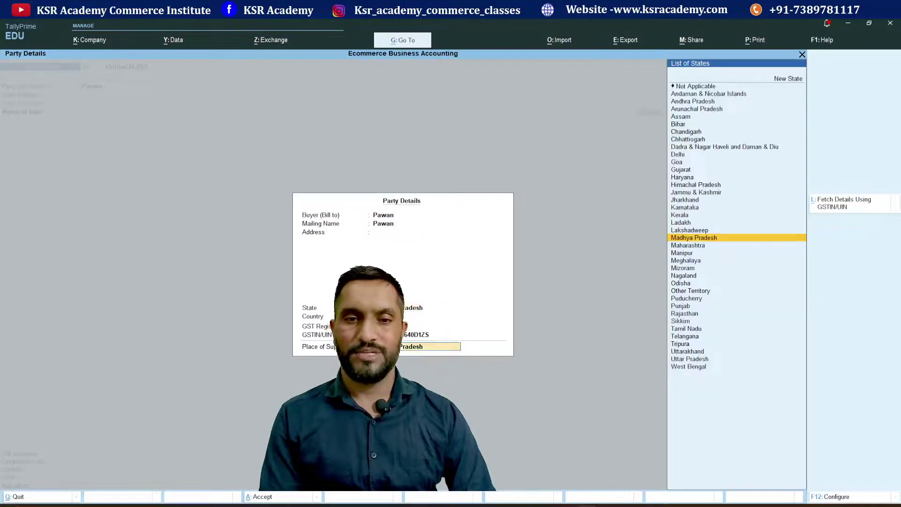
{"action": "key", "text": "Return"}
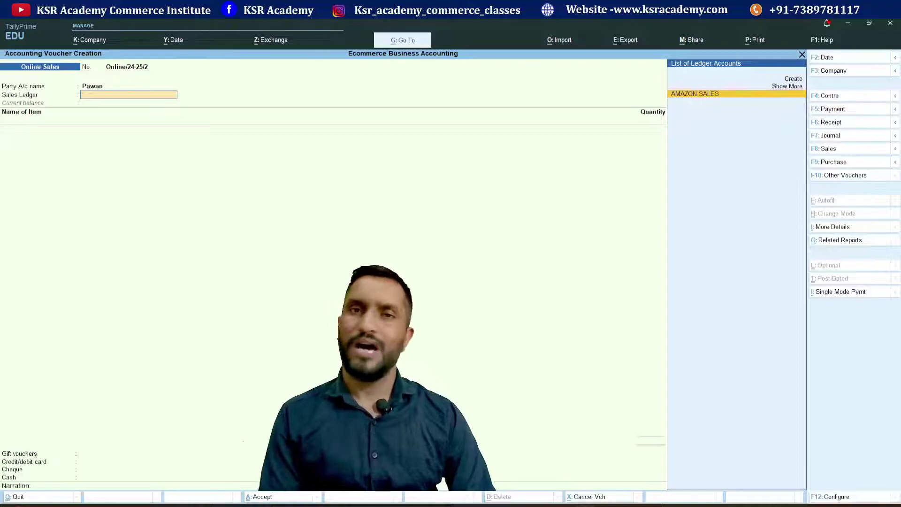
- Select AMAZON SALES as the sales ledger and add the MOBILE item
{"action": "key", "text": "Return"}
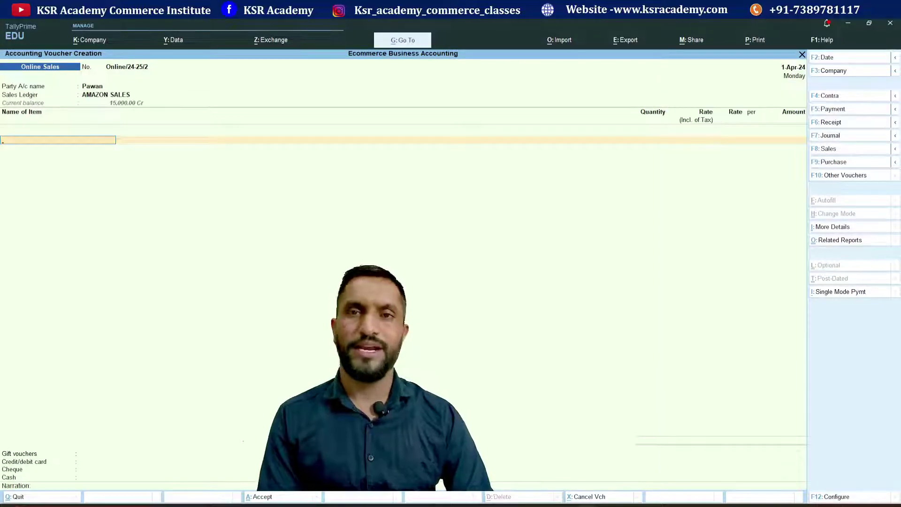
{"action": "type", "text": "m"}
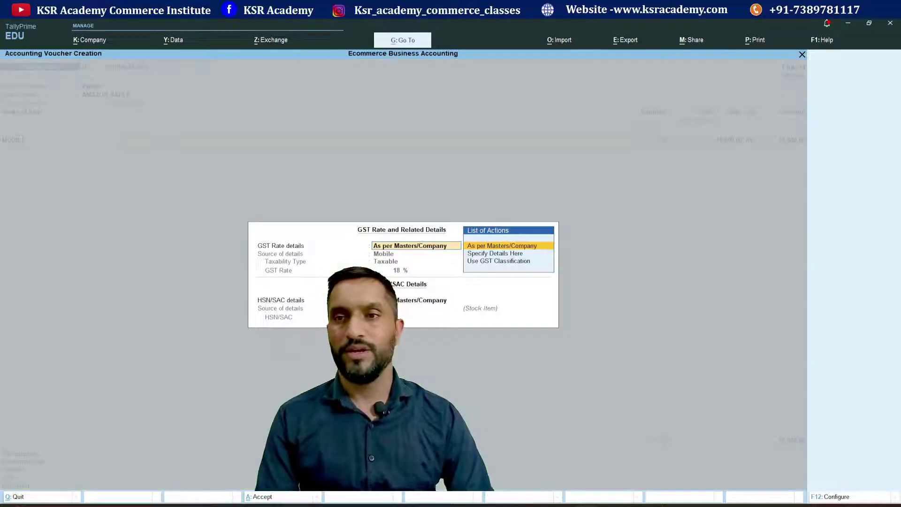
{"action": "key", "text": "Return"}
{"action": "key", "text": "Return"}
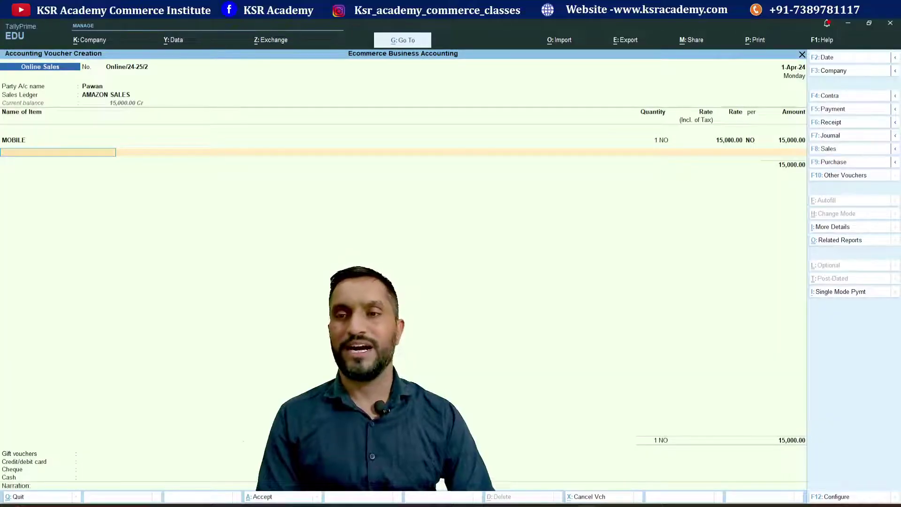
{"action": "key", "text": "Up"}
{"action": "key", "text": "Down"}
{"action": "key", "text": "Up"}
{"action": "key", "text": "Down"}
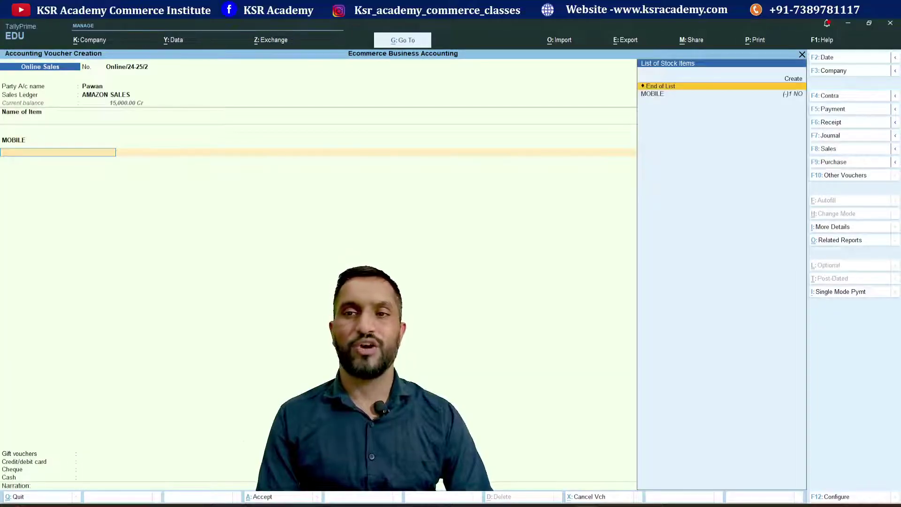
{"action": "key", "text": "Up"}
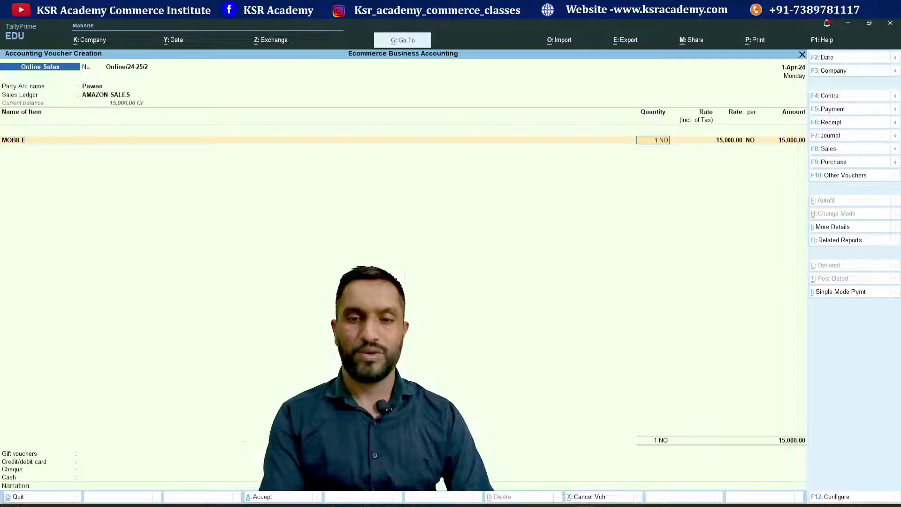
- Enable rate editing during voucher entry in the F12 configuration
{"action": "key", "text": "F12"}
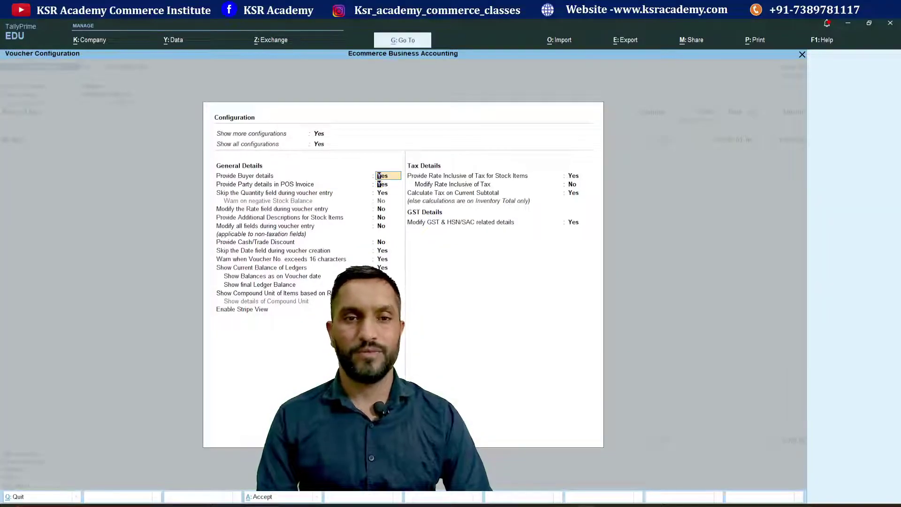
{"action": "key", "text": "Down"}
{"action": "key", "text": "Down"}
{"action": "key", "text": "Down"}
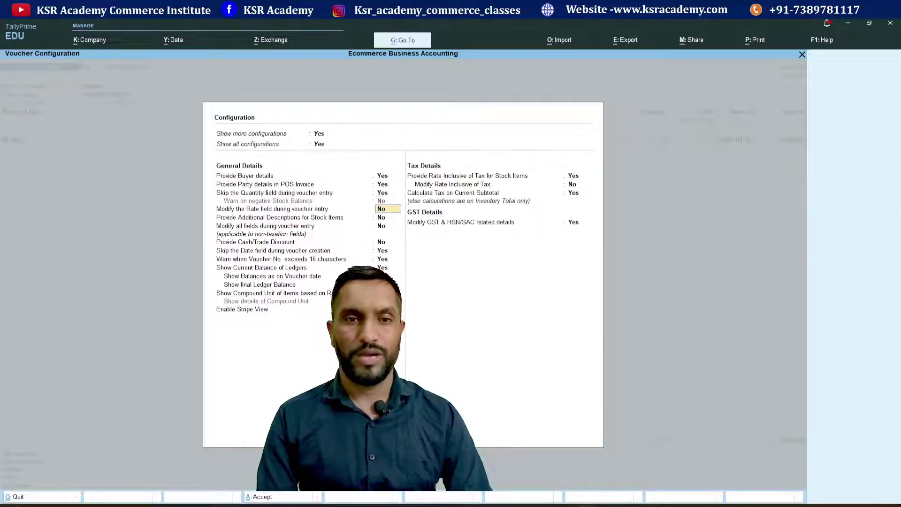
{"action": "type", "text": "&"}
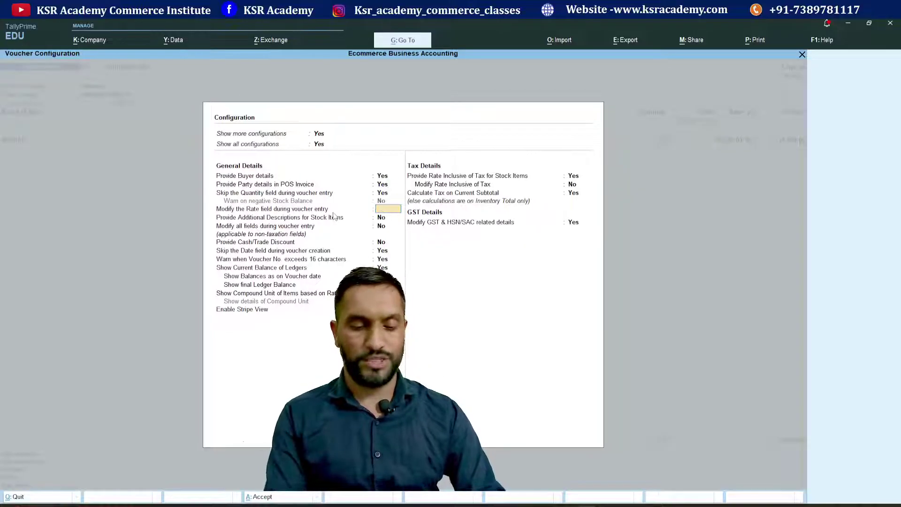
{"action": "key", "text": "Return"}
{"action": "key", "text": "ctrl+a"}
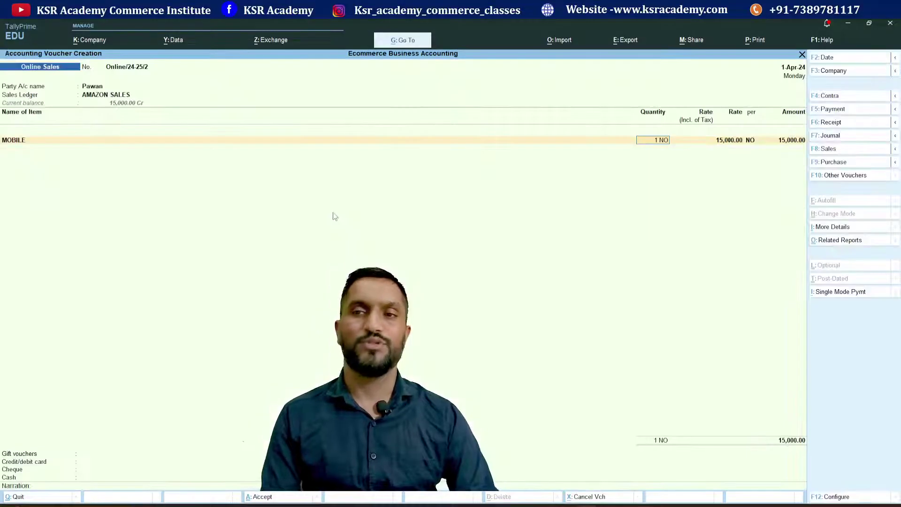
{"action": "key", "text": "Return"}
- Add OUTPUT CGST and OUTPUT SGST of 1,350.00 each to the voucher
{"action": "key", "text": "Return"}
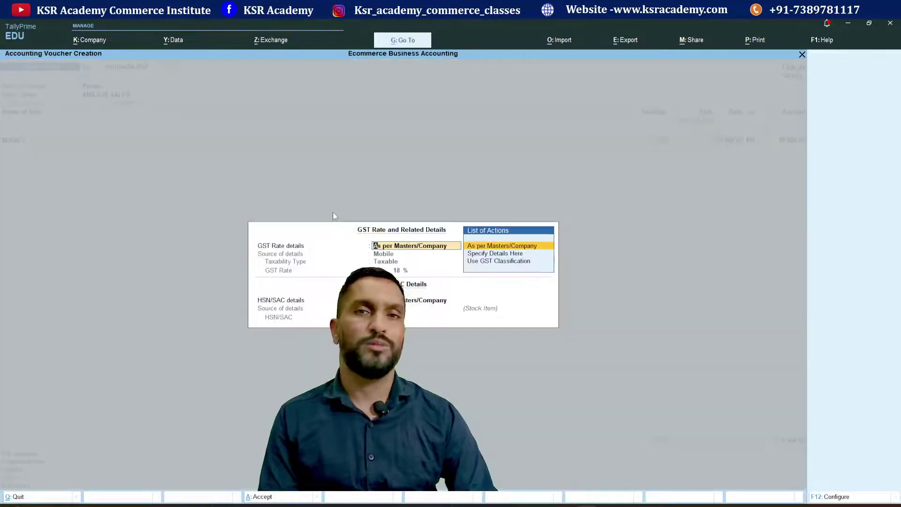
{"action": "key", "text": "Return"}
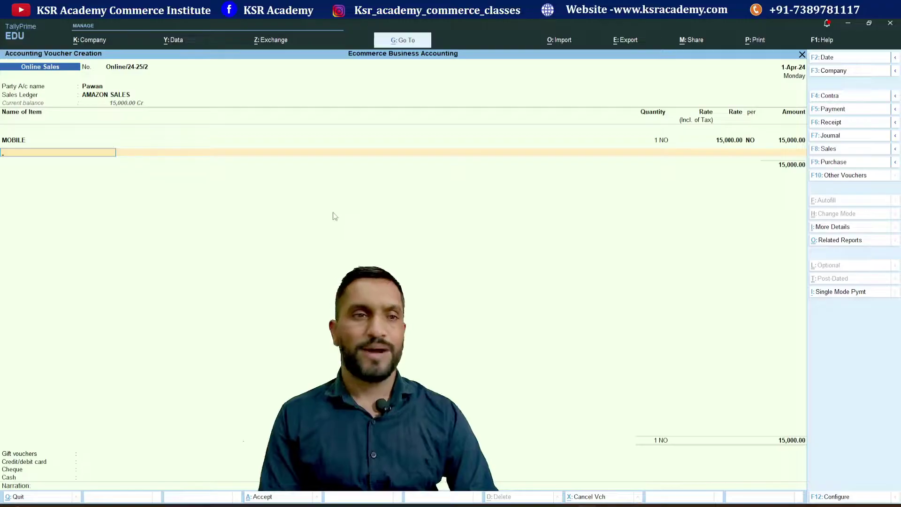
{"action": "key", "text": "Return"}
{"action": "type", "text": "Ou"}
{"action": "key", "text": "Down"}
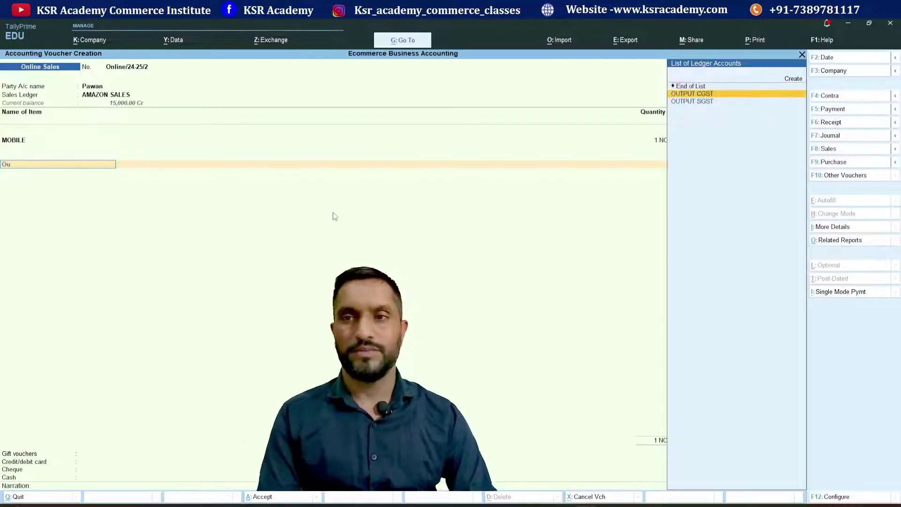
{"action": "key", "text": "Return"}
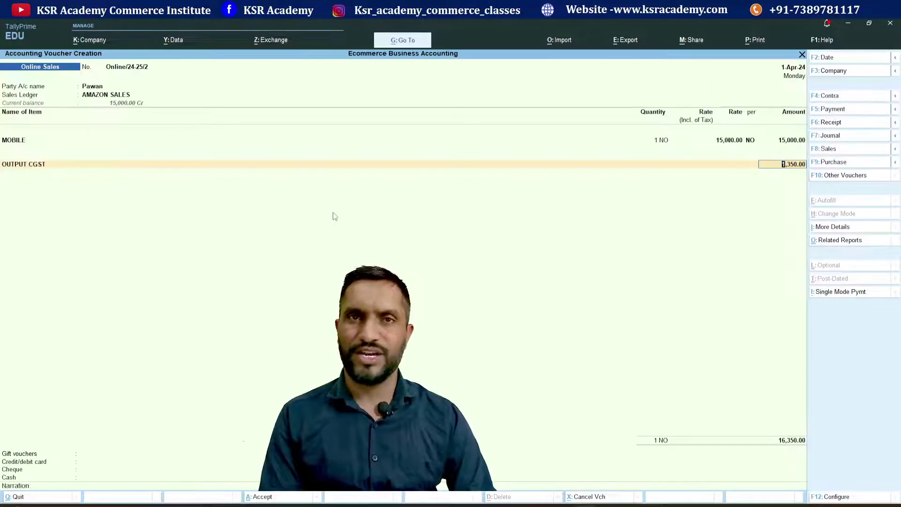
{"action": "key", "text": "Return"}
{"action": "type", "text": "O"}
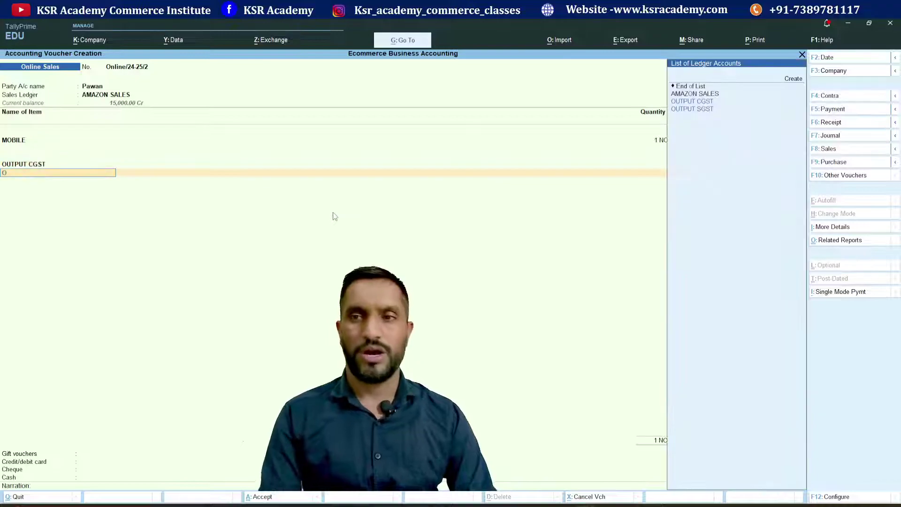
{"action": "key", "text": "Down"}
{"action": "key", "text": "Down"}
{"action": "key", "text": "Return"}
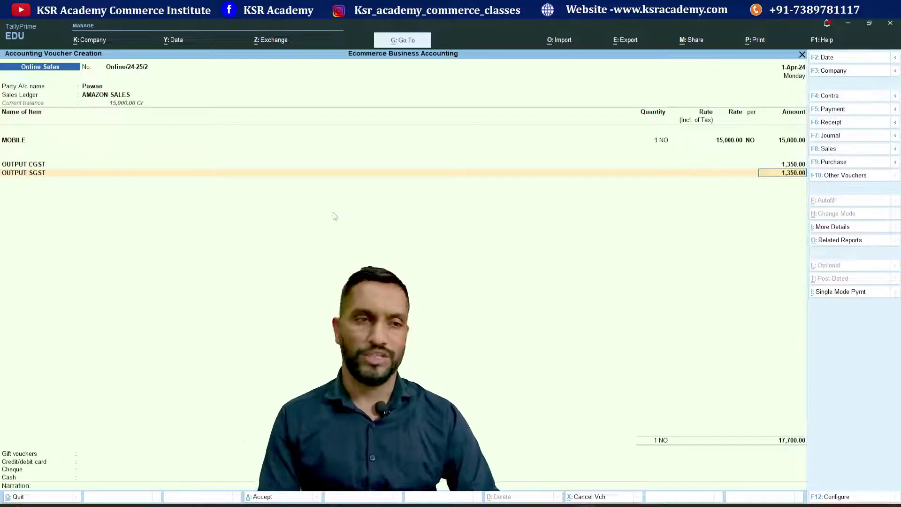
{"action": "key", "text": "BackSpace"}
{"action": "key", "text": "BackSpace"}
{"action": "key", "text": "BackSpace"}
{"action": "key", "text": "BackSpace"}
{"action": "key", "text": "BackSpace"}
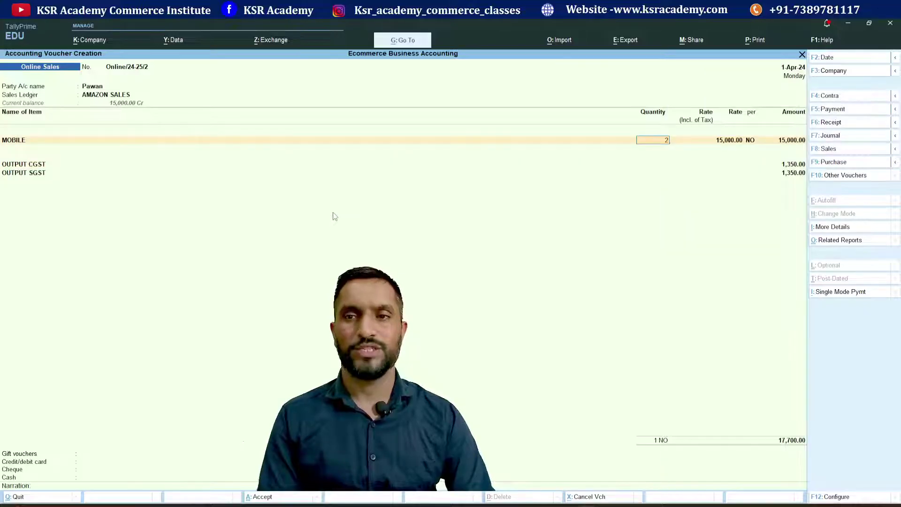
- Accept CGST and SGST of 2,700 each and settle 35,400 via Amazon gift vouchers
{"action": "key", "text": "Return"}
{"action": "key", "text": "Return"}
{"action": "key", "text": "Return"}
{"action": "key", "text": "Return"}
{"action": "key", "text": "Return"}
{"action": "key", "text": "Return"}
{"action": "key", "text": "Return"}
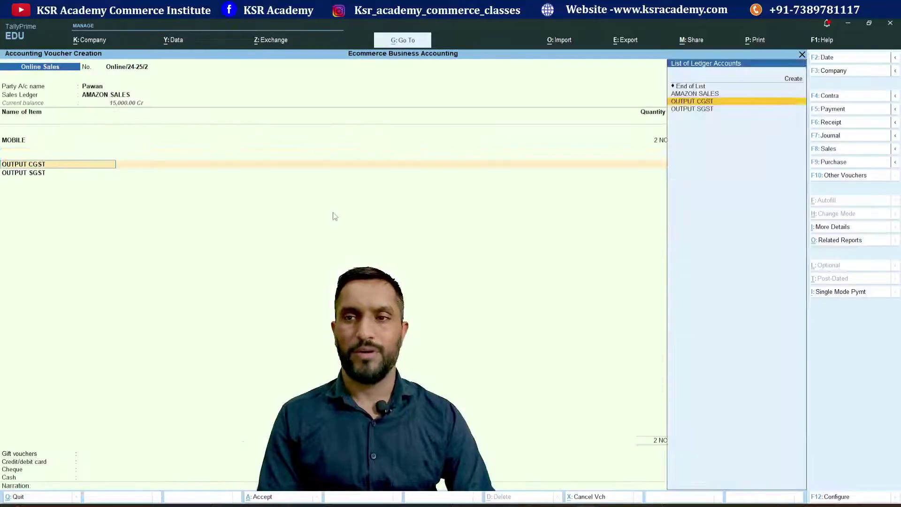
{"action": "key", "text": "Return"}
{"action": "key", "text": "Return"}
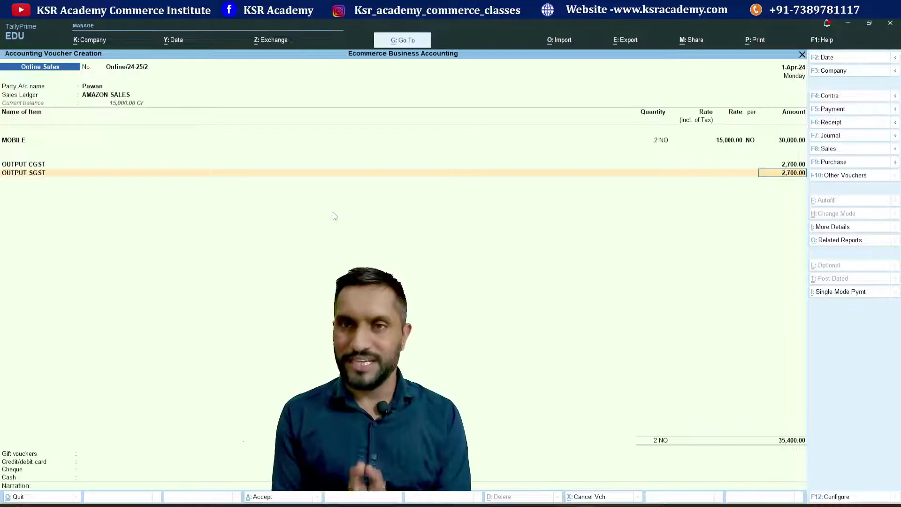
{"action": "key", "text": "Return"}
{"action": "key", "text": "Return"}
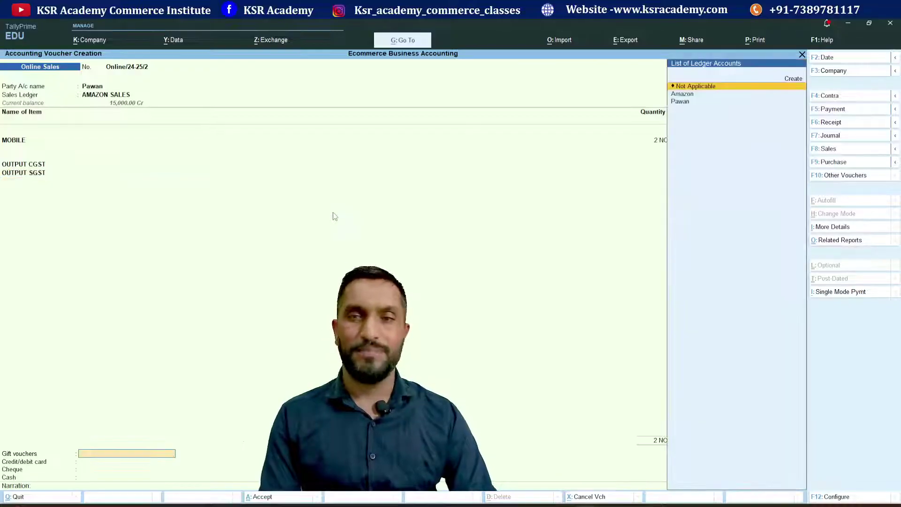
{"action": "key", "text": "Down"}
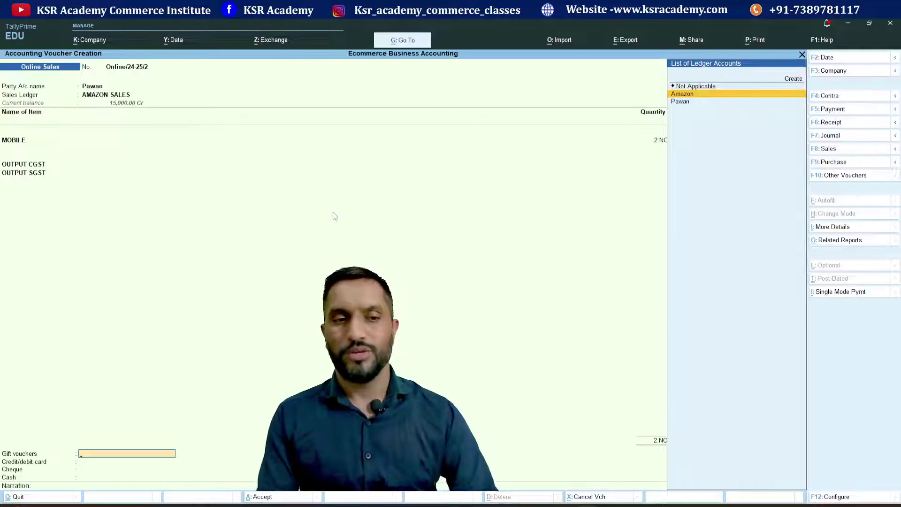
{"action": "key", "text": "Return"}
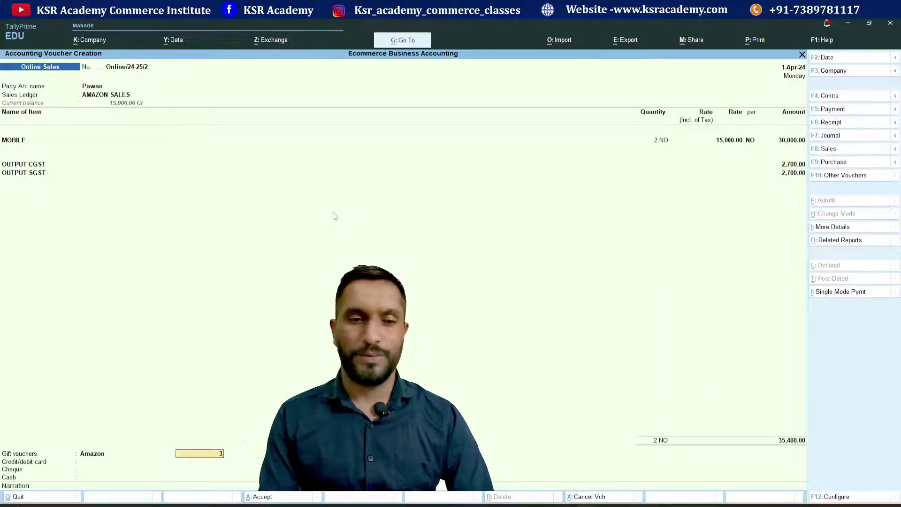
{"action": "type", "text": "35400"}
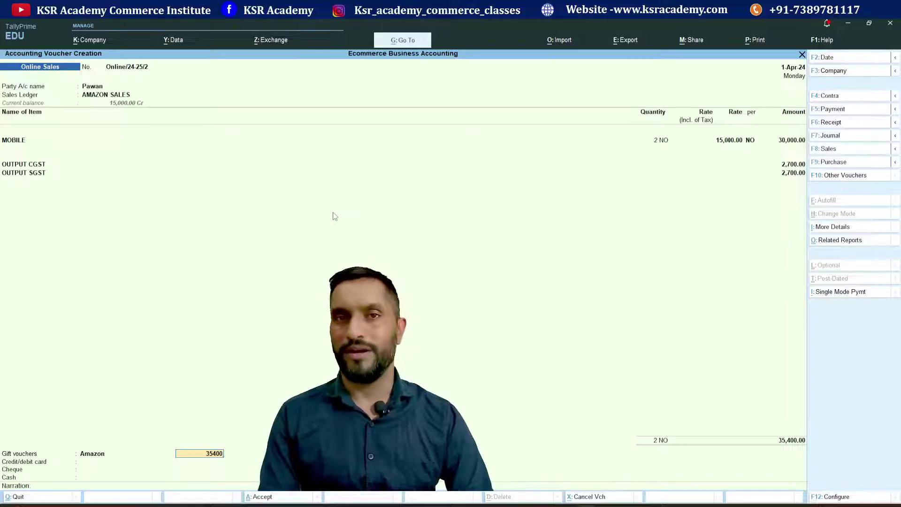
{"action": "key", "text": "Return"}
{"action": "key", "text": "Return"}
{"action": "key", "text": "Return"}
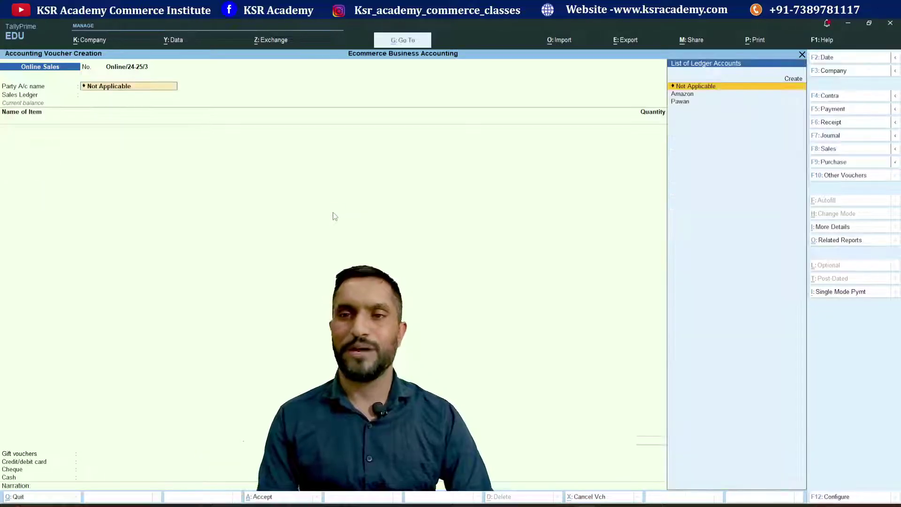
- Check Profit & Loss, drilling Sales Accounts into AMAZON SALES April vouchers totalling 45,000
{"action": "key", "text": "Escape"}
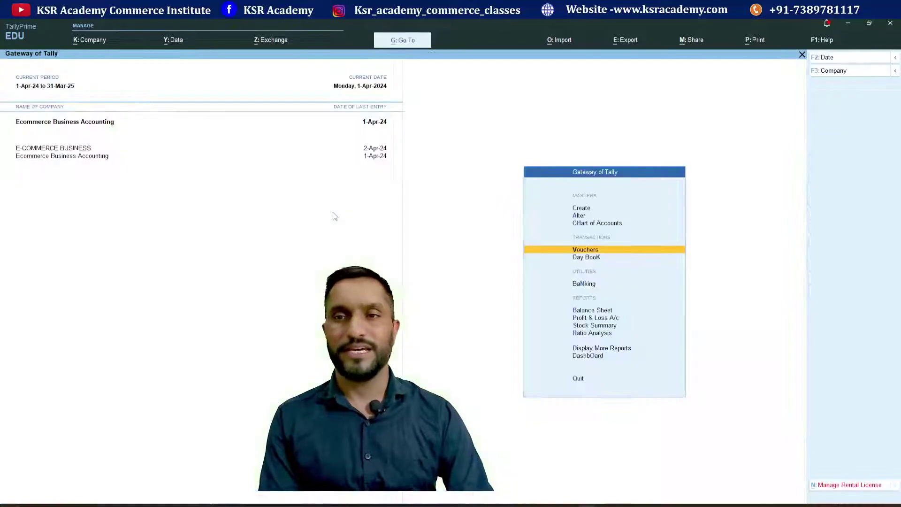
{"action": "key", "text": "Down"}
{"action": "key", "text": "Down"}
{"action": "key", "text": "Down"}
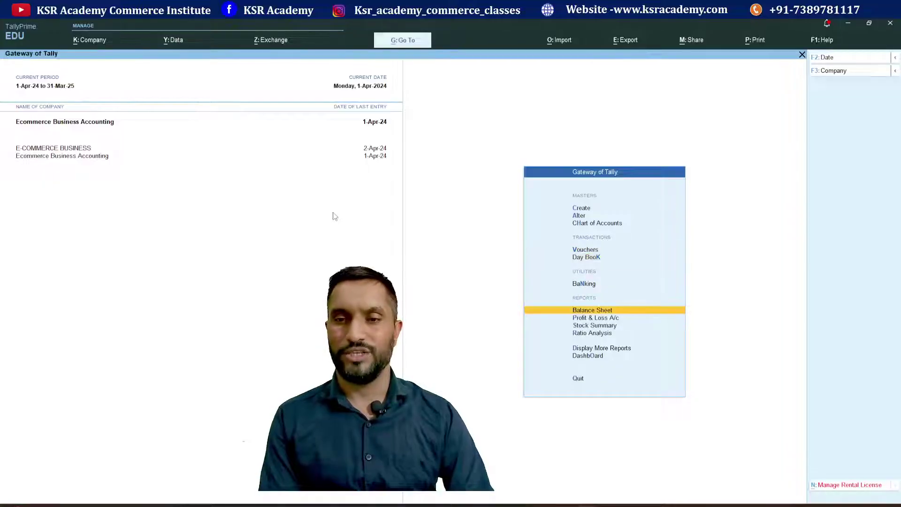
{"action": "key", "text": "Down"}
{"action": "key", "text": "Return"}
{"action": "key", "text": "Right"}
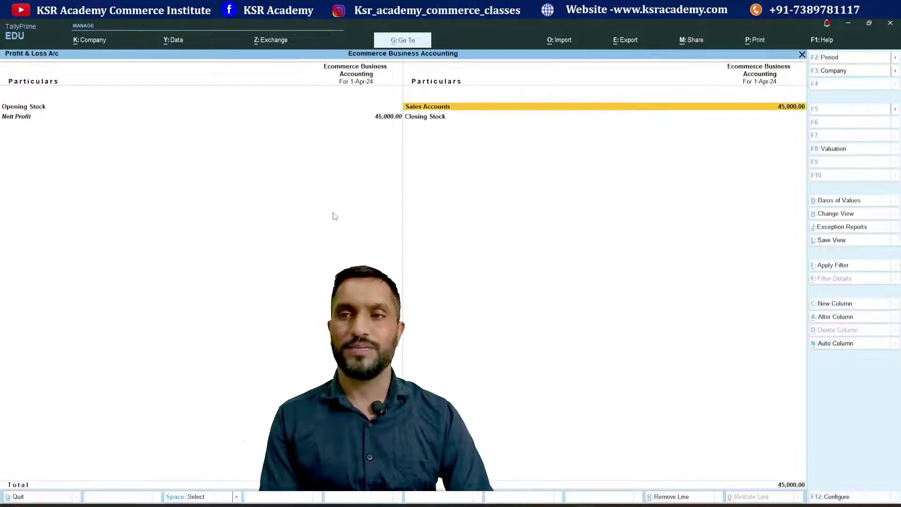
{"action": "key", "text": "Return"}
{"action": "key", "text": "Return"}
{"action": "key", "text": "Return"}
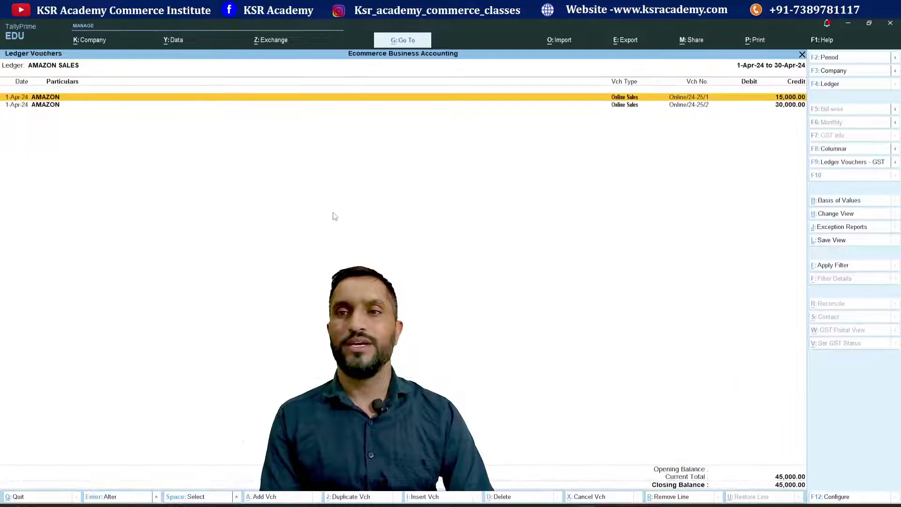
{"action": "key", "text": "Down"}
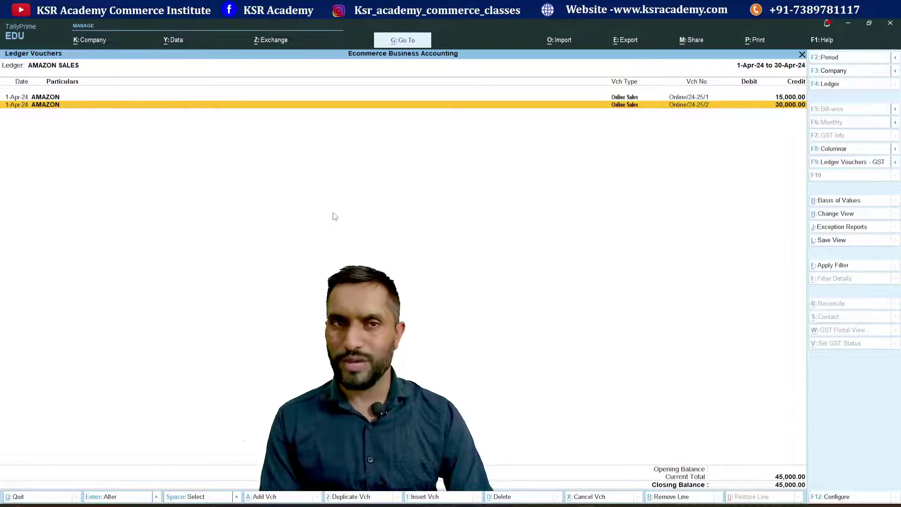
{"action": "key", "text": "Escape"}
{"action": "key", "text": "Escape"}
{"action": "key", "text": "Escape"}
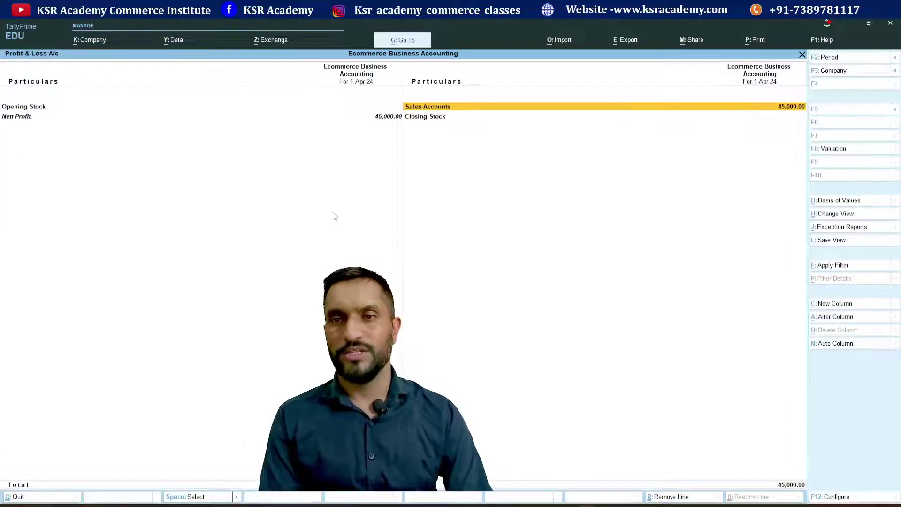
- Check Balance Sheet > Sundry Debtors, where AMAZON's ledger shows both sales closing at 53,100 debit
{"action": "key", "text": "Return"}
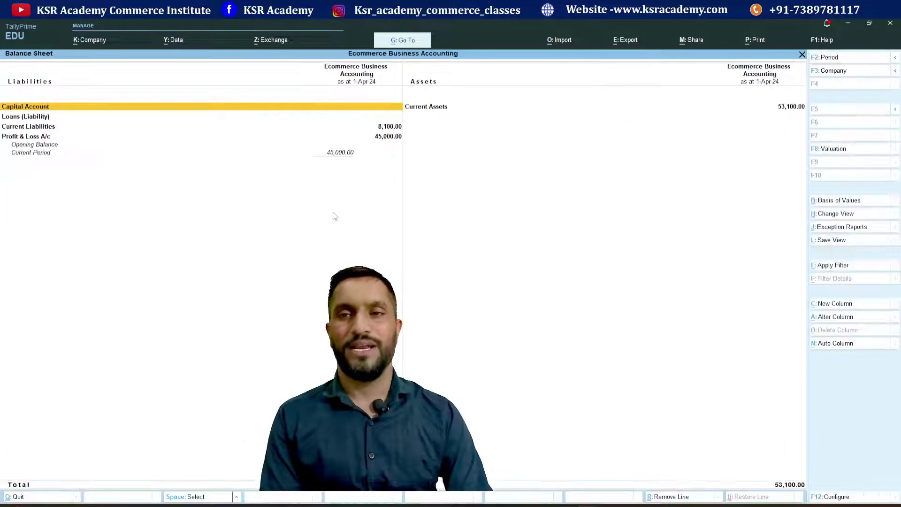
{"action": "key", "text": "Down"}
{"action": "key", "text": "Down"}
{"action": "key", "text": "Down"}
{"action": "key", "text": "Down"}
{"action": "key", "text": "Return"}
{"action": "key", "text": "Down"}
{"action": "key", "text": "Return"}
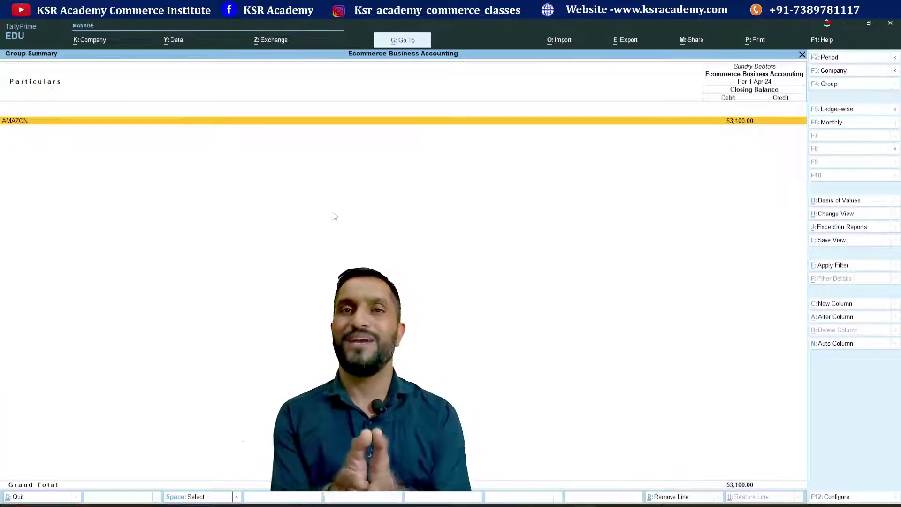
{"action": "key", "text": "Return"}
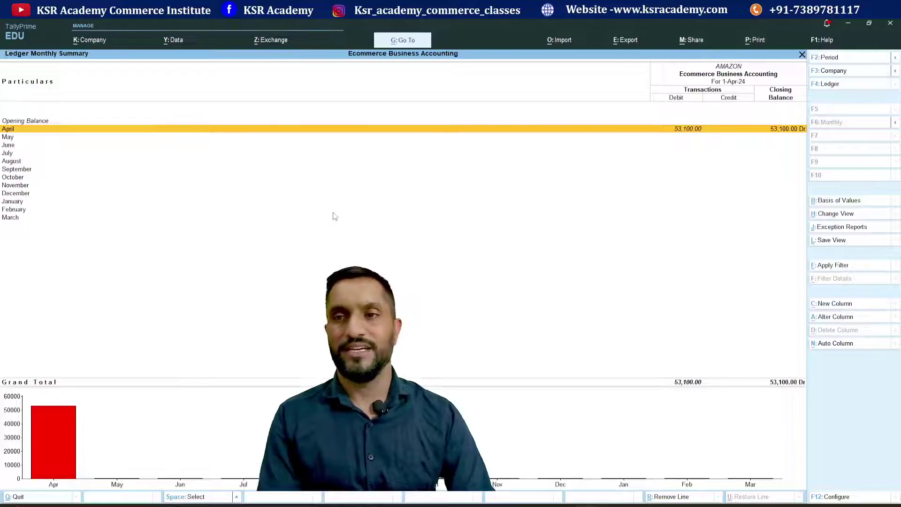
{"action": "key", "text": "Return"}
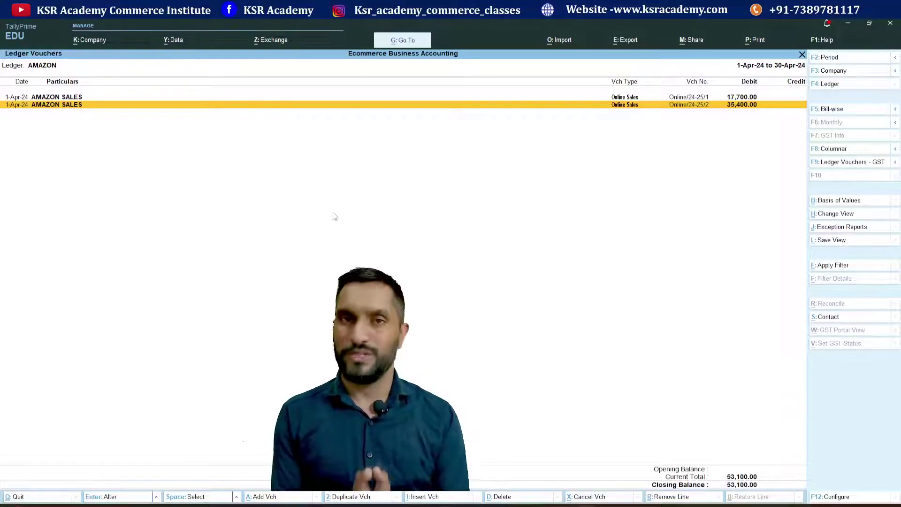
{"action": "key", "text": "Escape"}
{"action": "key", "text": "Escape"}
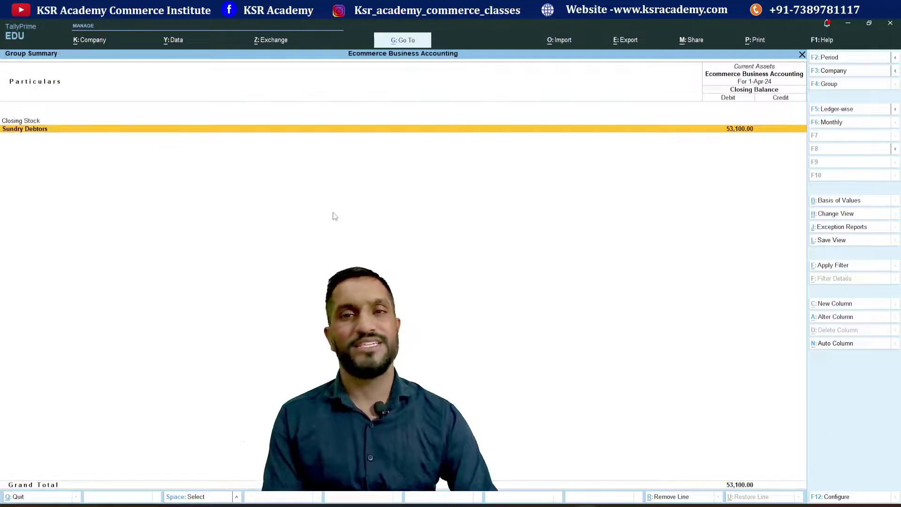
{"action": "key", "text": "Escape"}
{"action": "key", "text": "Escape"}
{"action": "key", "text": "Down"}
{"action": "key", "text": "Down"}
{"action": "key", "text": "Down"}
{"action": "key", "text": "Down"}
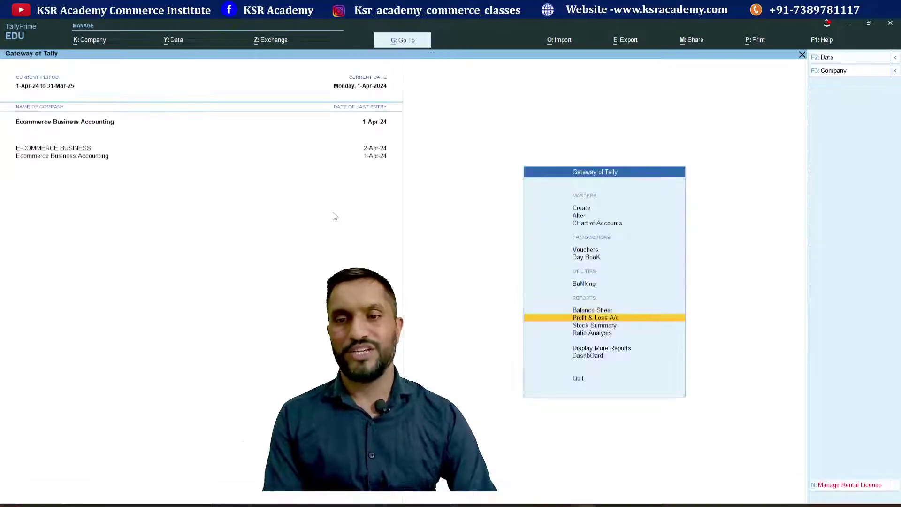
- Open the GSTR-1 return from Statutory Reports > GST Reports
{"action": "key", "text": "Return"}
{"action": "key", "text": "Down"}
{"action": "key", "text": "Down"}
{"action": "key", "text": "Down"}
{"action": "key", "text": "Down"}
{"action": "key", "text": "Down"}
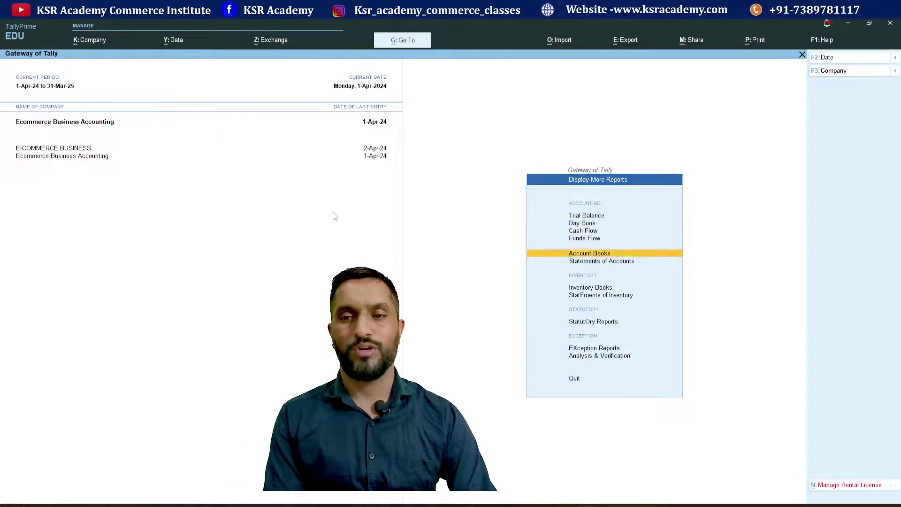
{"action": "key", "text": "Return"}
{"action": "key", "text": "Return"}
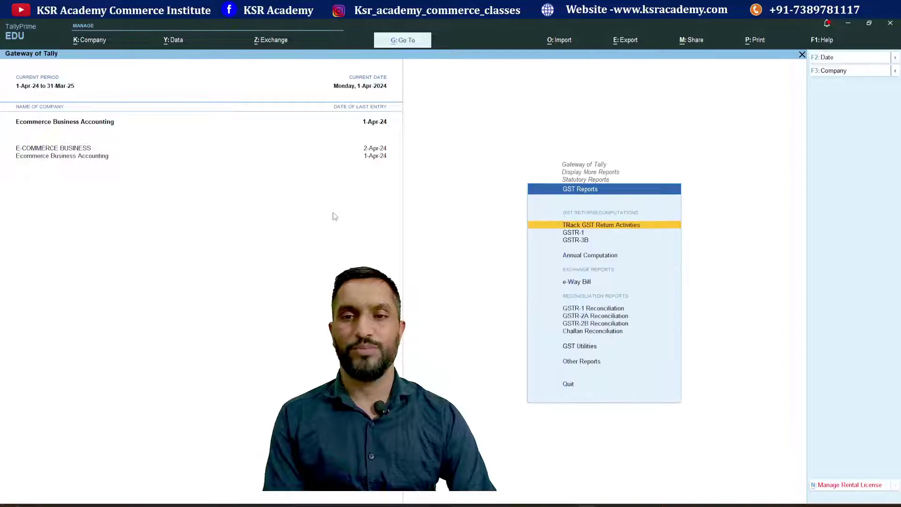
{"action": "key", "text": "Down"}
{"action": "key", "text": "Return"}
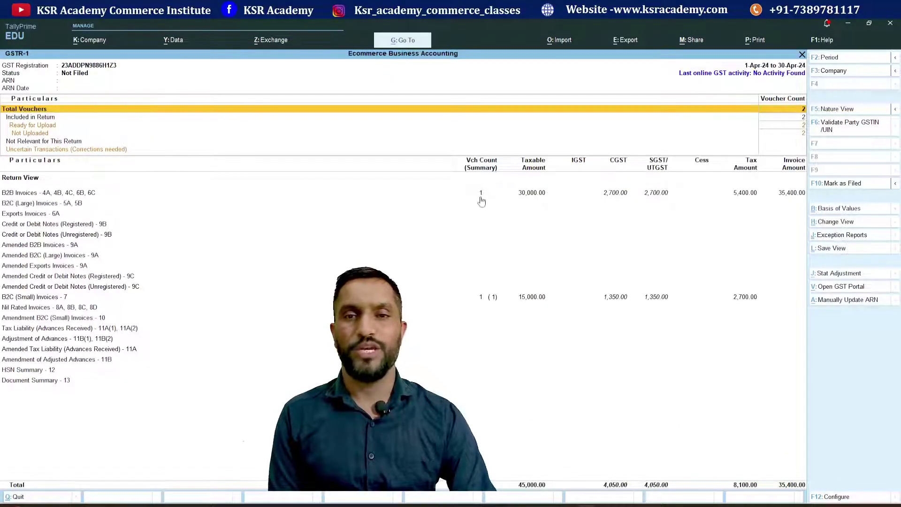
- Review the party-wise B2B invoice of 35,400 (30,000 taxable), then move to B2C (Small) invoices
{"action": "left_click", "coordinate": [480, 197]}
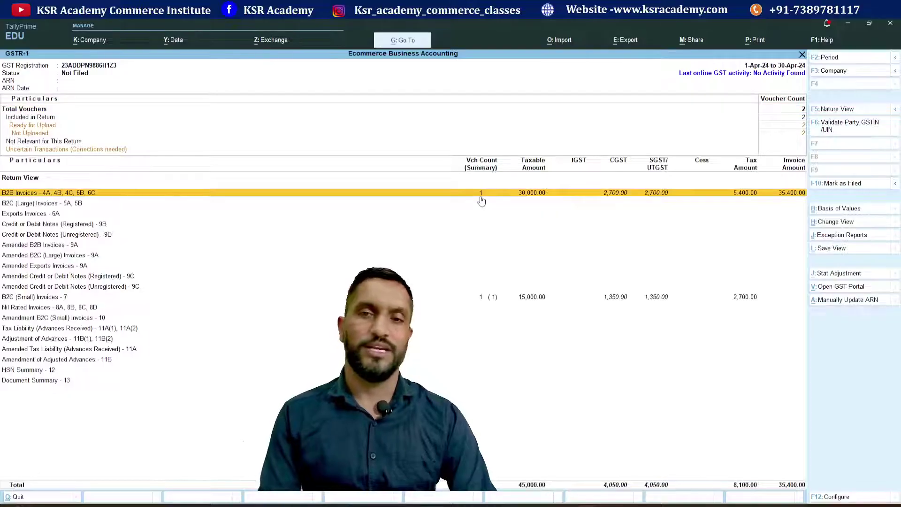
{"action": "left_click", "coordinate": [480, 198]}
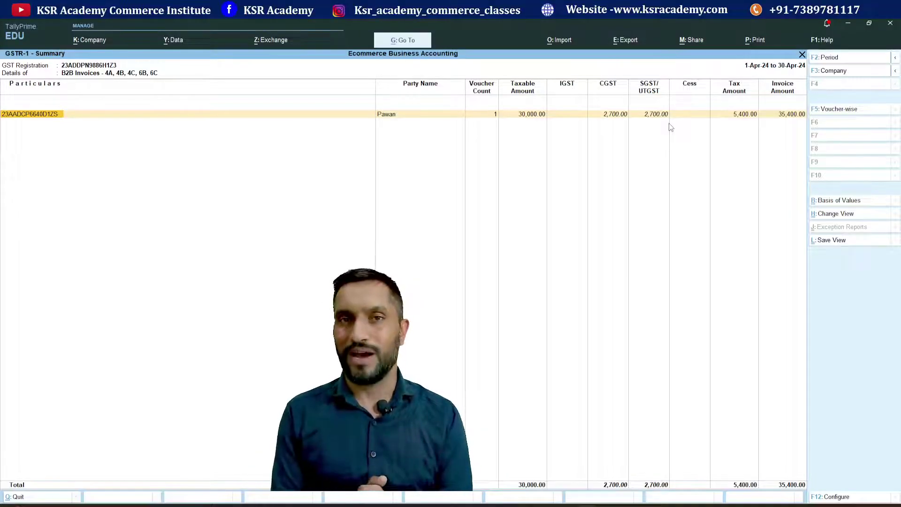
{"action": "key", "text": "Escape"}
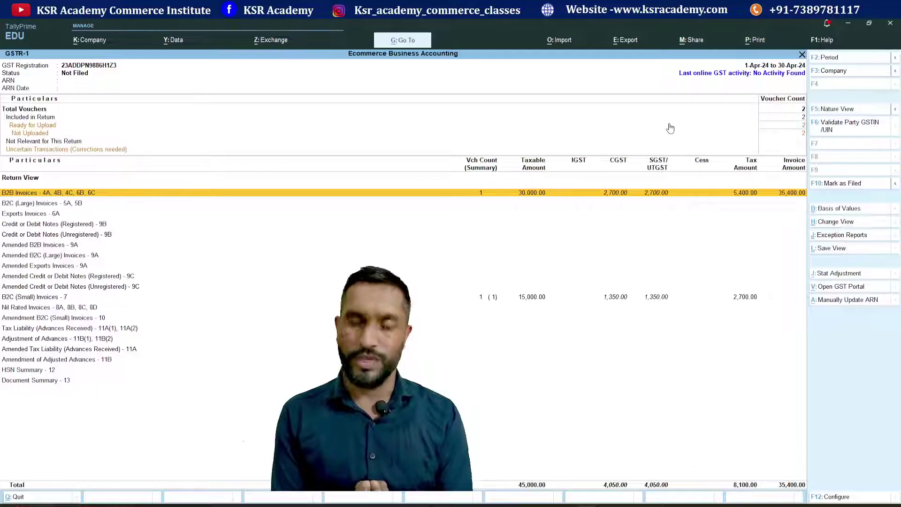
{"action": "key", "text": "Down"}
{"action": "key", "text": "Down"}
{"action": "key", "text": "Down"}
{"action": "key", "text": "Down"}
{"action": "key", "text": "Down"}
{"action": "key", "text": "Down"}
{"action": "key", "text": "Down"}
{"action": "key", "text": "Down"}
{"action": "key", "text": "Down"}
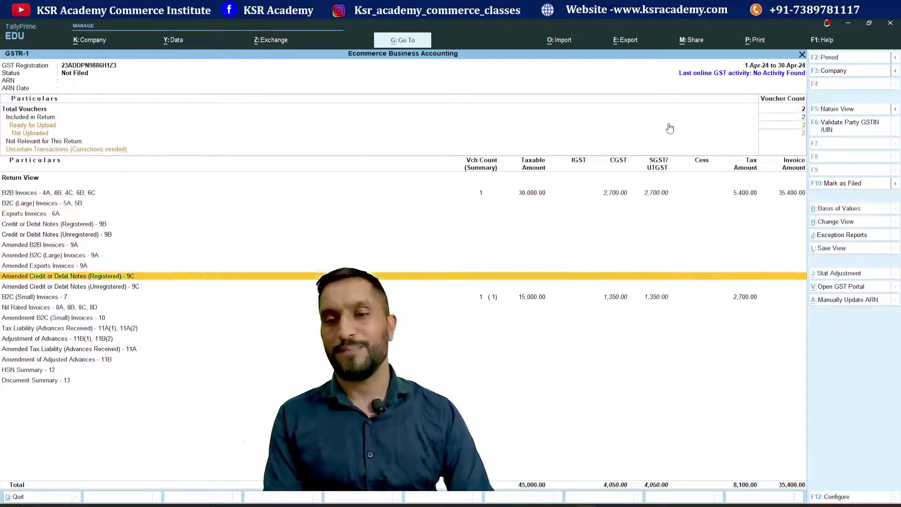
{"action": "key", "text": "Down"}
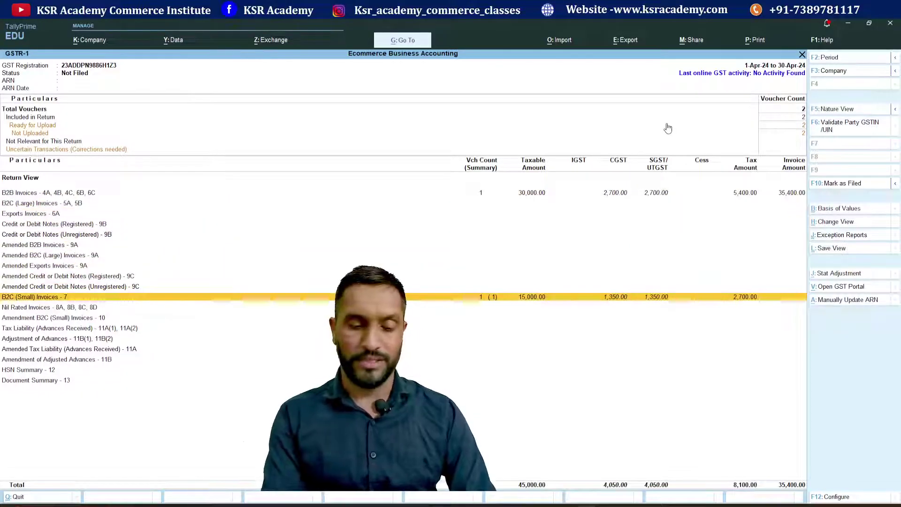
{"action": "key", "text": "alt+Tab"}
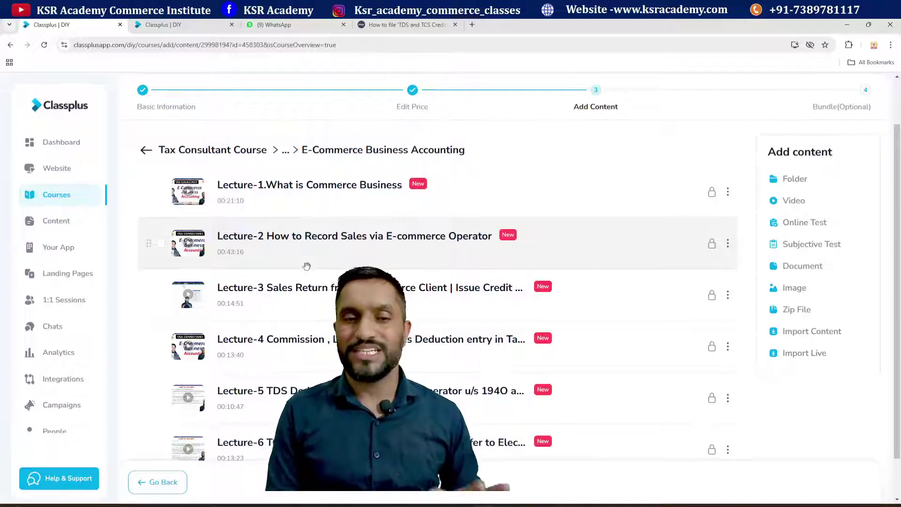
{"action": "scroll", "coordinate": [344, 278], "scroll_direction": "down", "scroll_amount": 1}
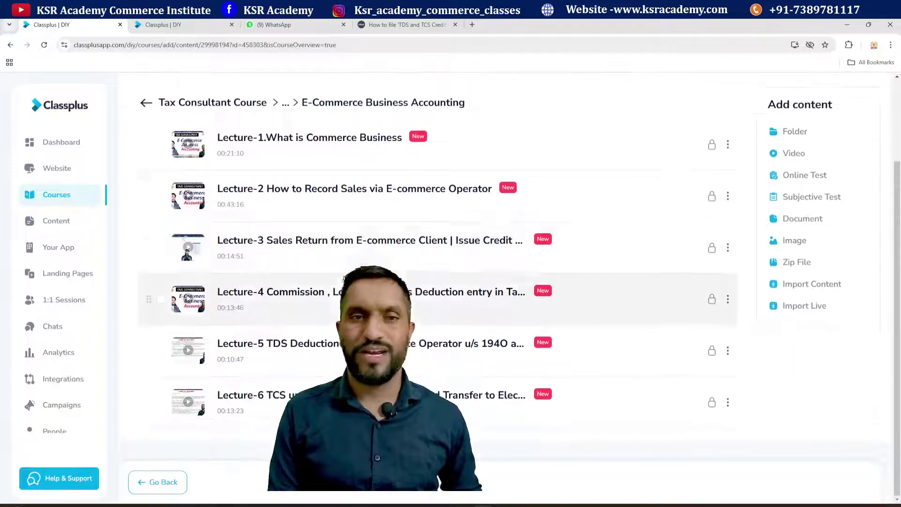